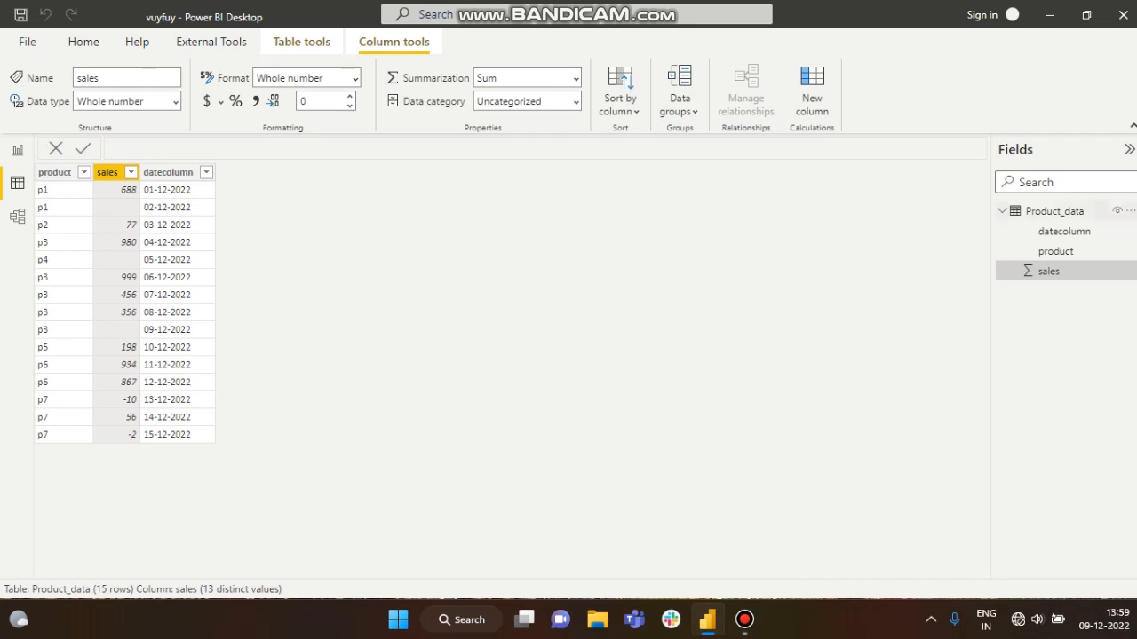
- Examine the blank and negative entries in the sales column of the Product_data table
click(1054, 211)
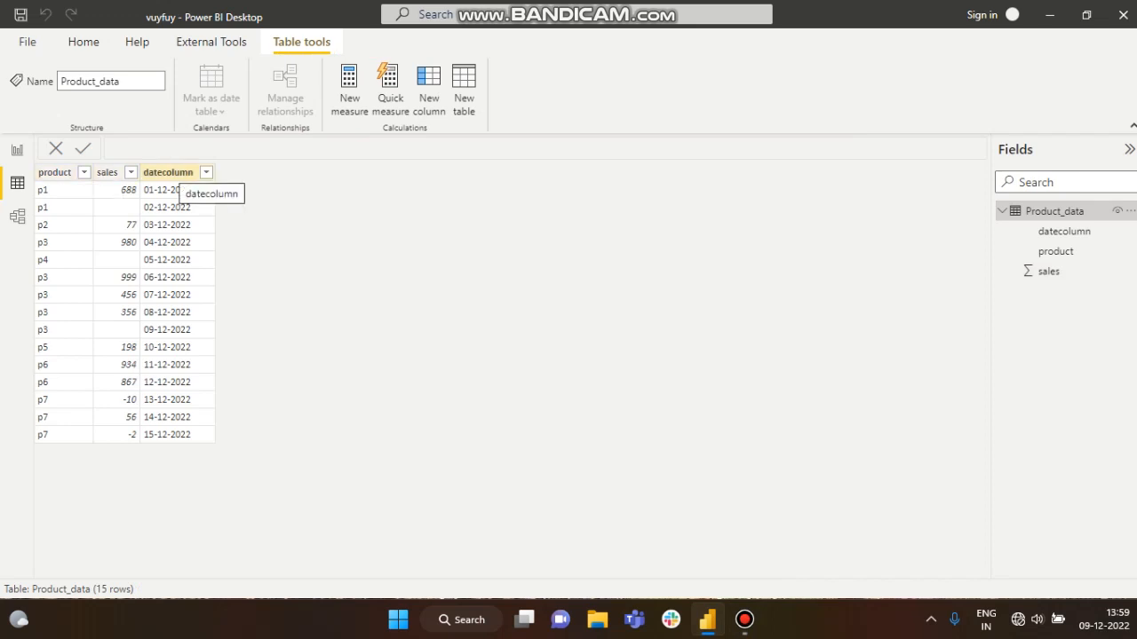
click(108, 172)
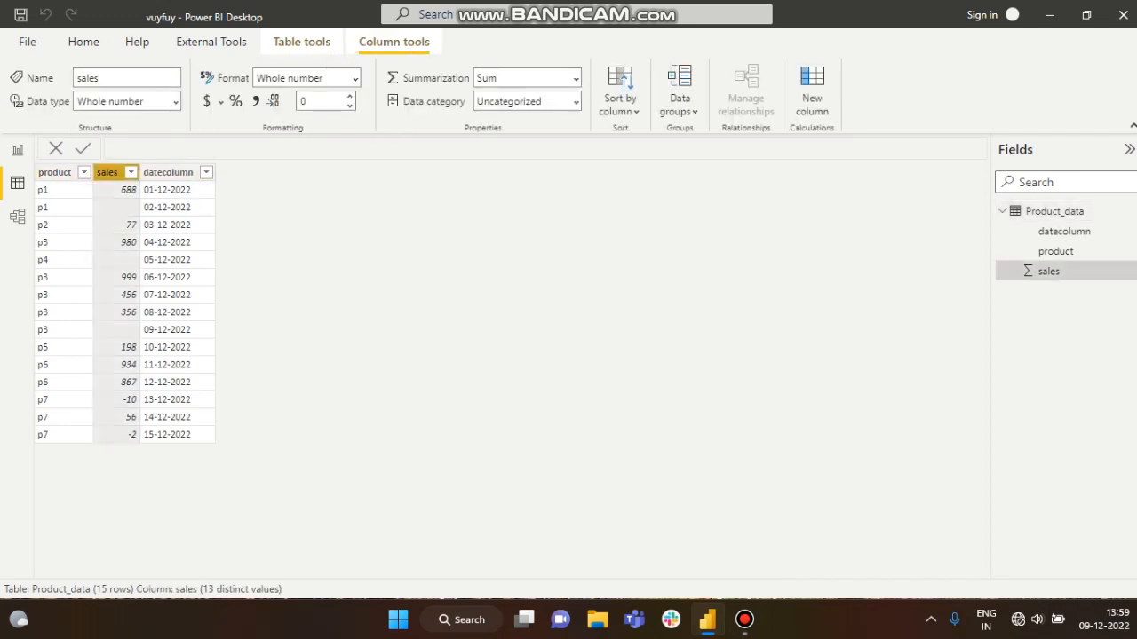
click(116, 208)
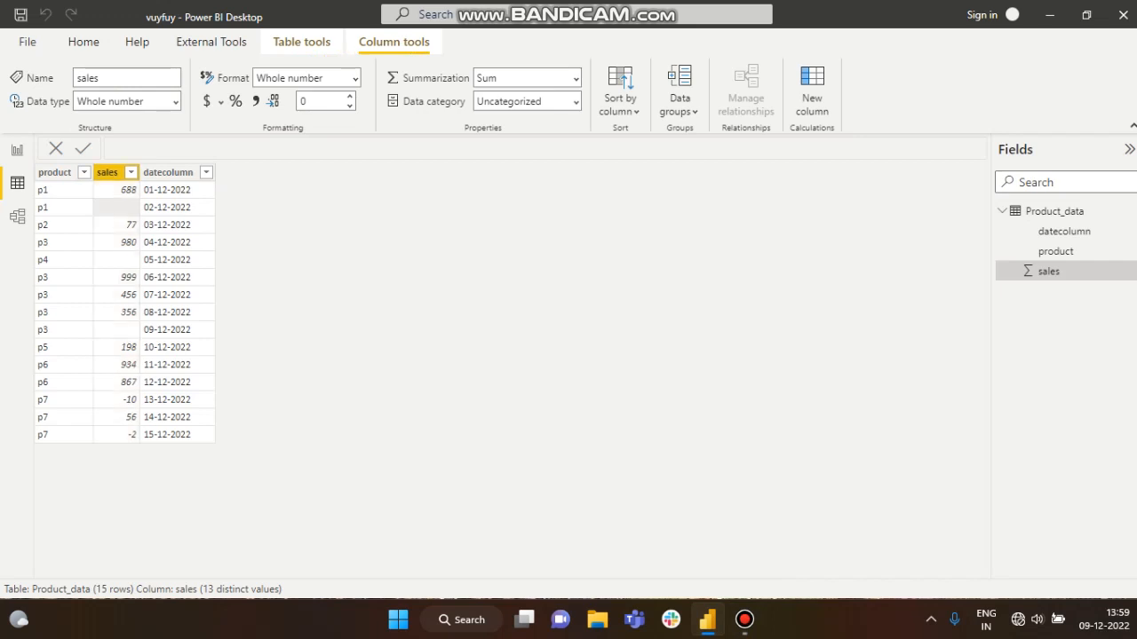
click(116, 330)
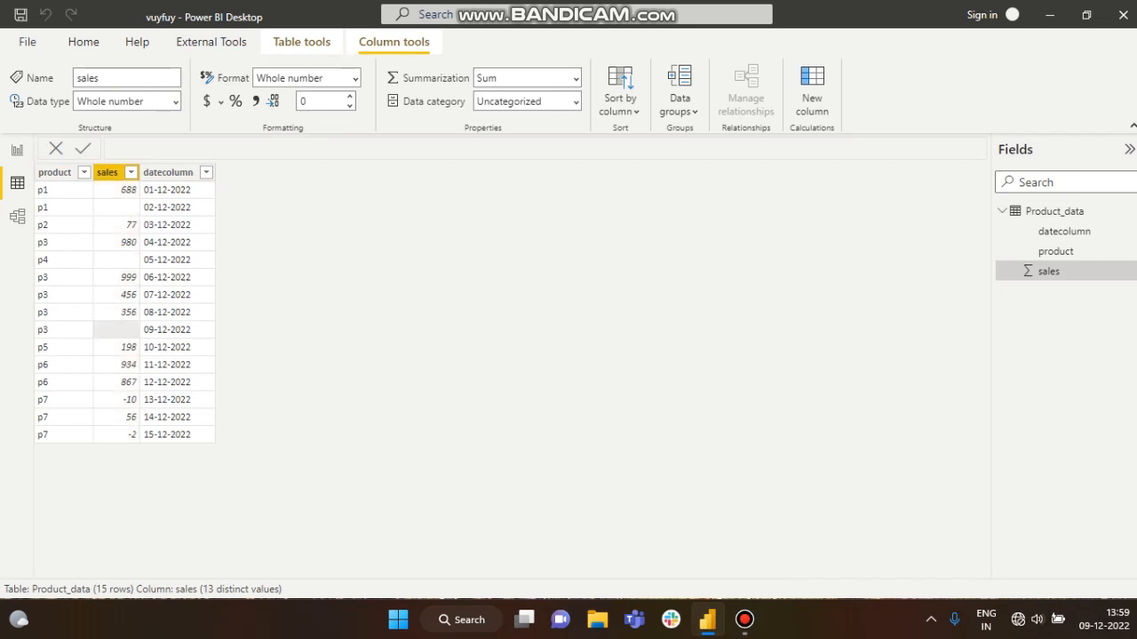
click(116, 400)
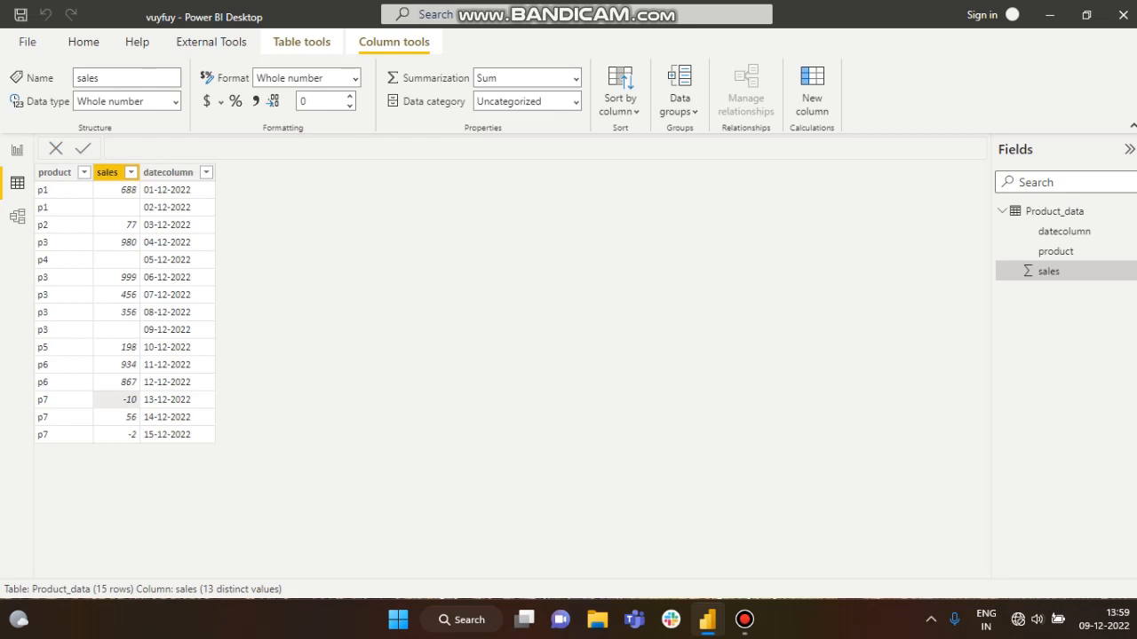
click(116, 434)
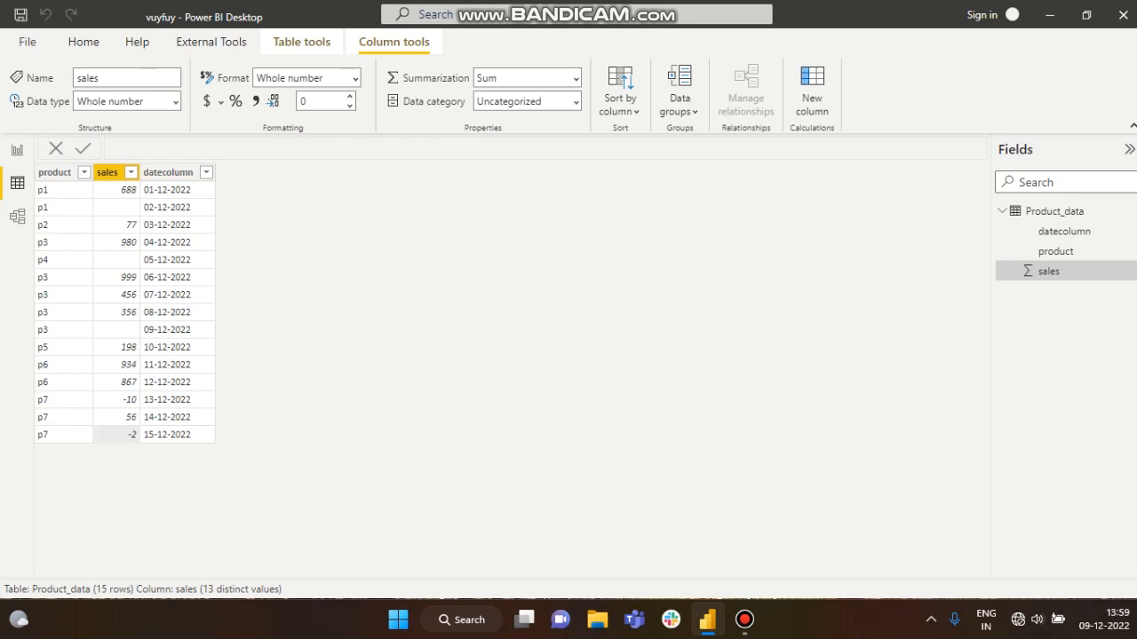
- Open the Product_data query for transformation in Power Query Editor
click(83, 42)
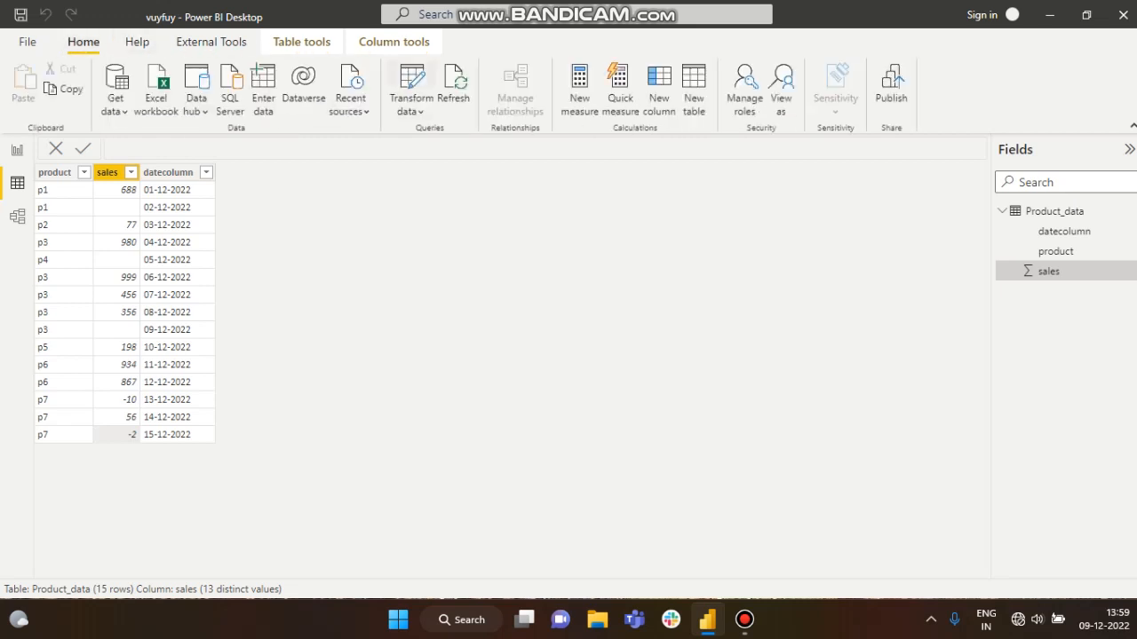
click(411, 110)
click(458, 139)
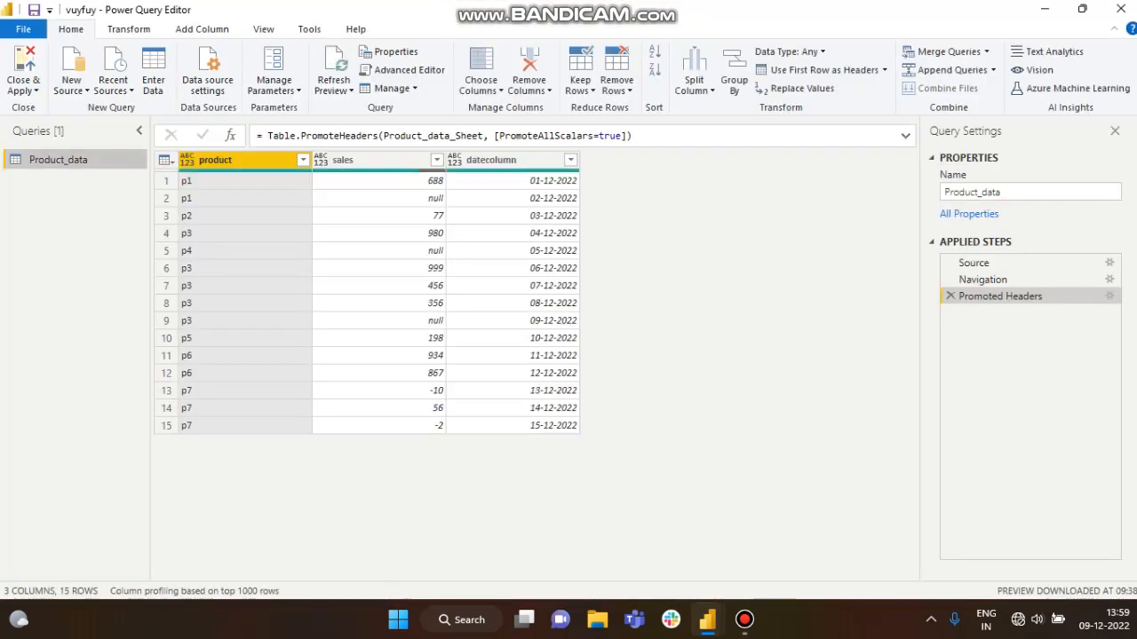
- Change the sales column's data type to Whole Number
click(366, 160)
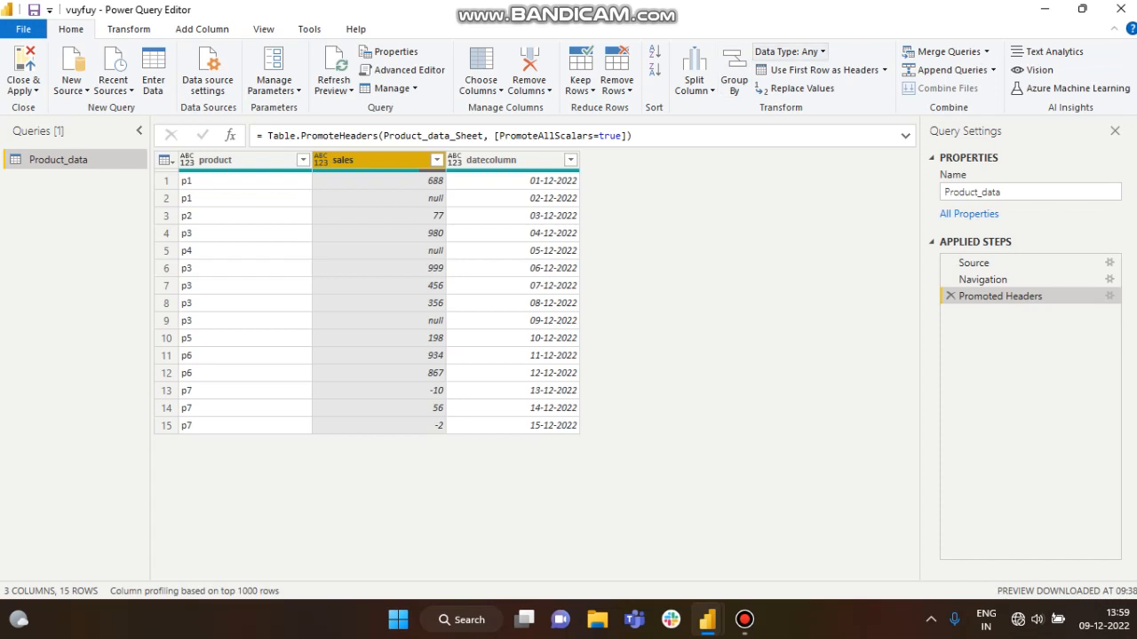
click(788, 52)
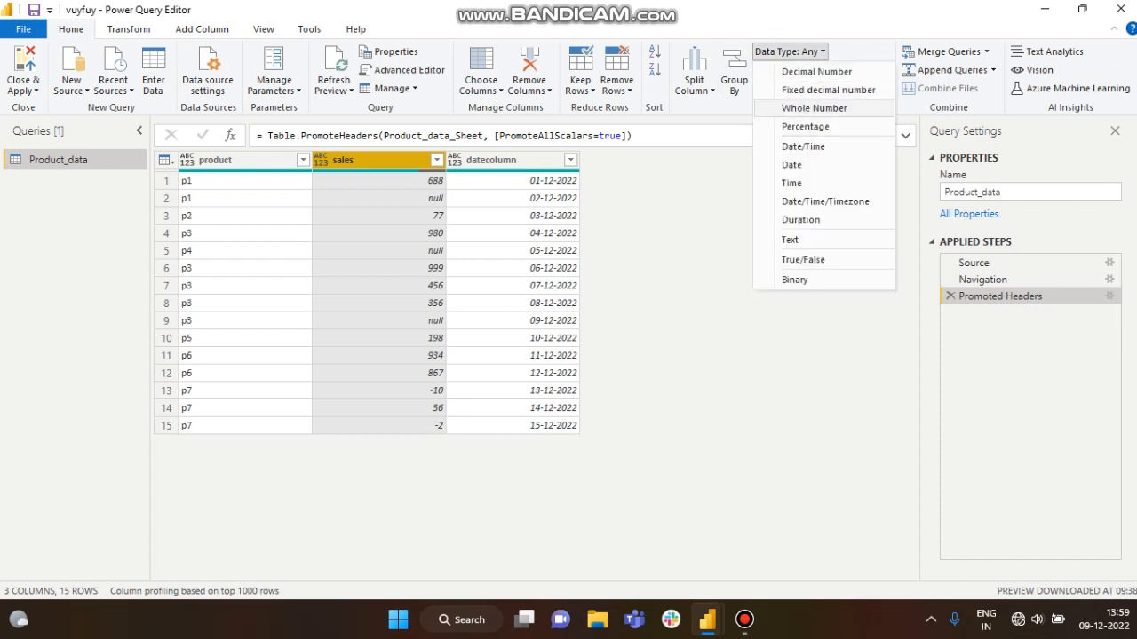
click(814, 107)
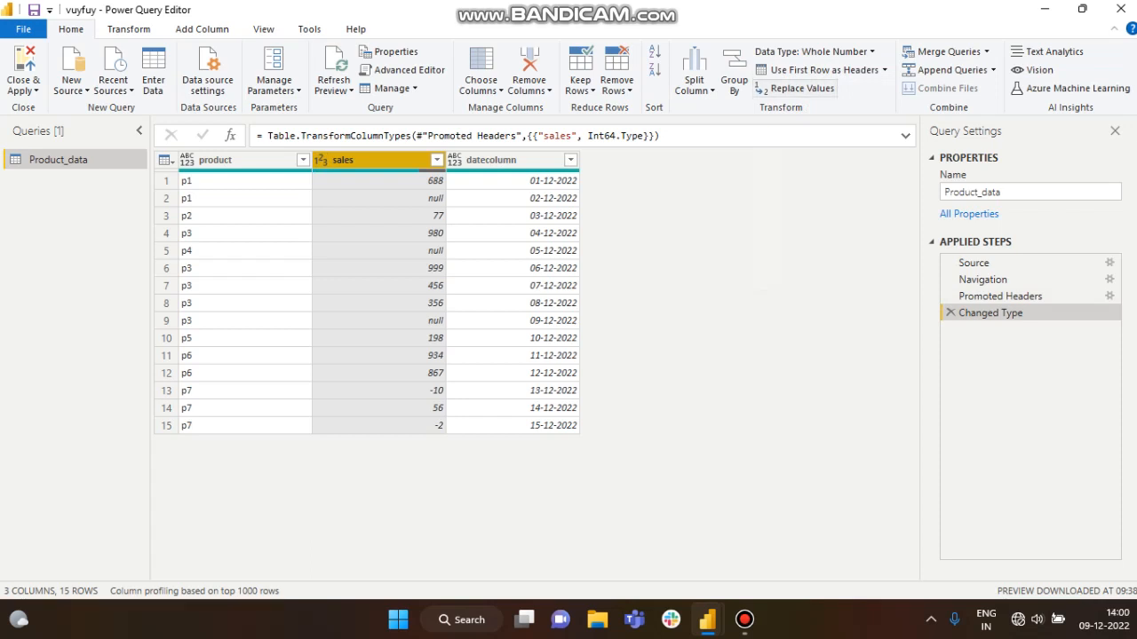
- Try to replace null with N/A in the whole-number sales column, and dismiss the replacement
click(795, 88)
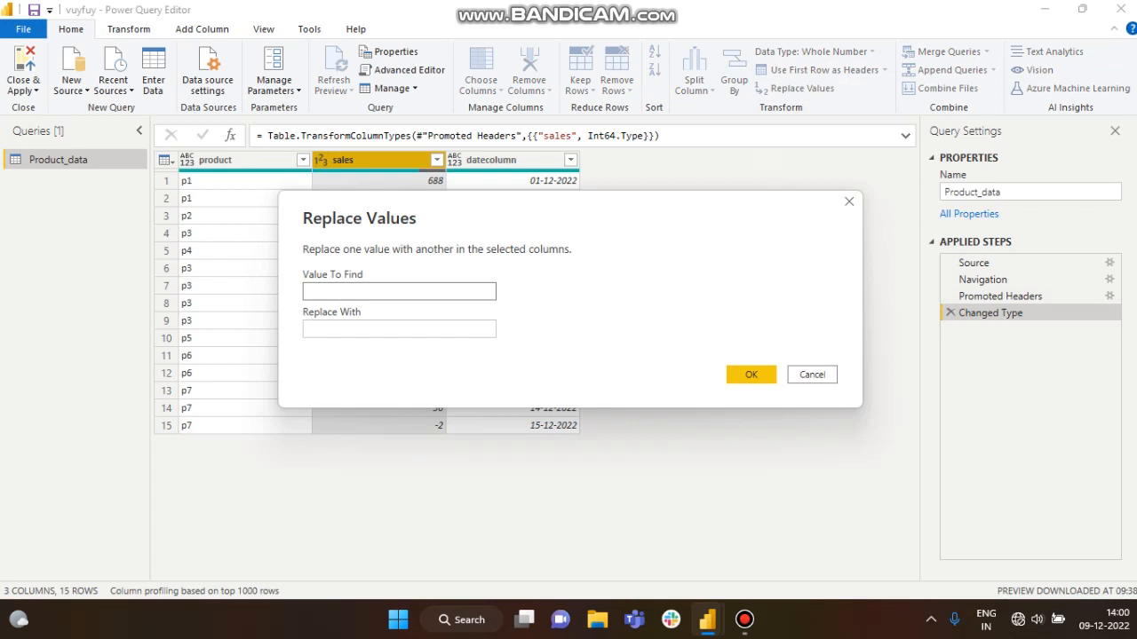
text(null)
click(399, 329)
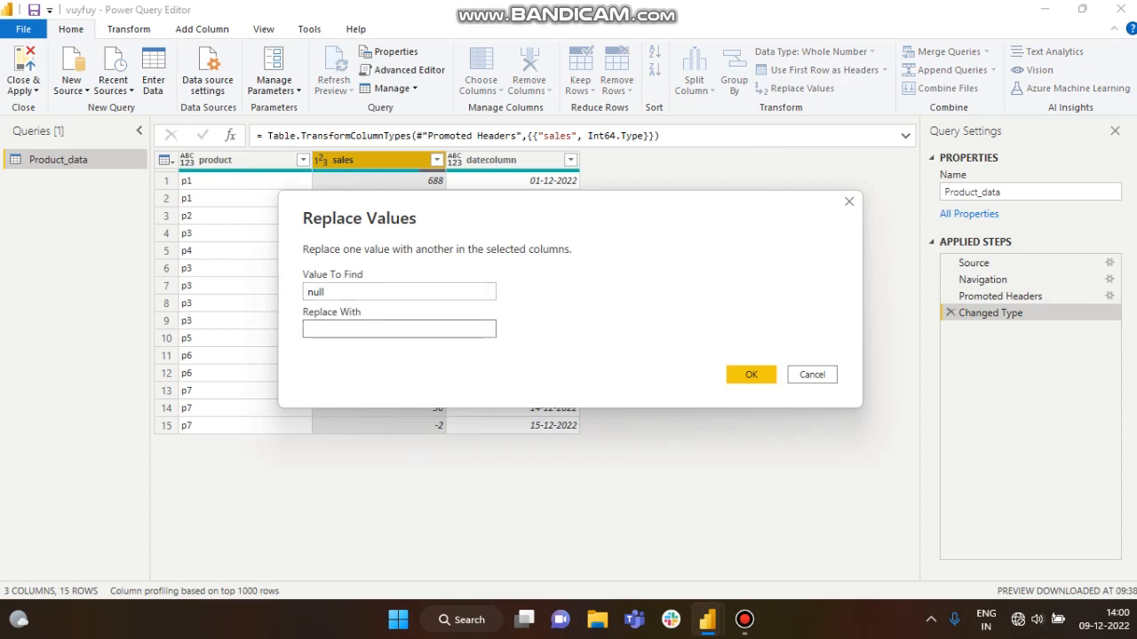
text(N/A)
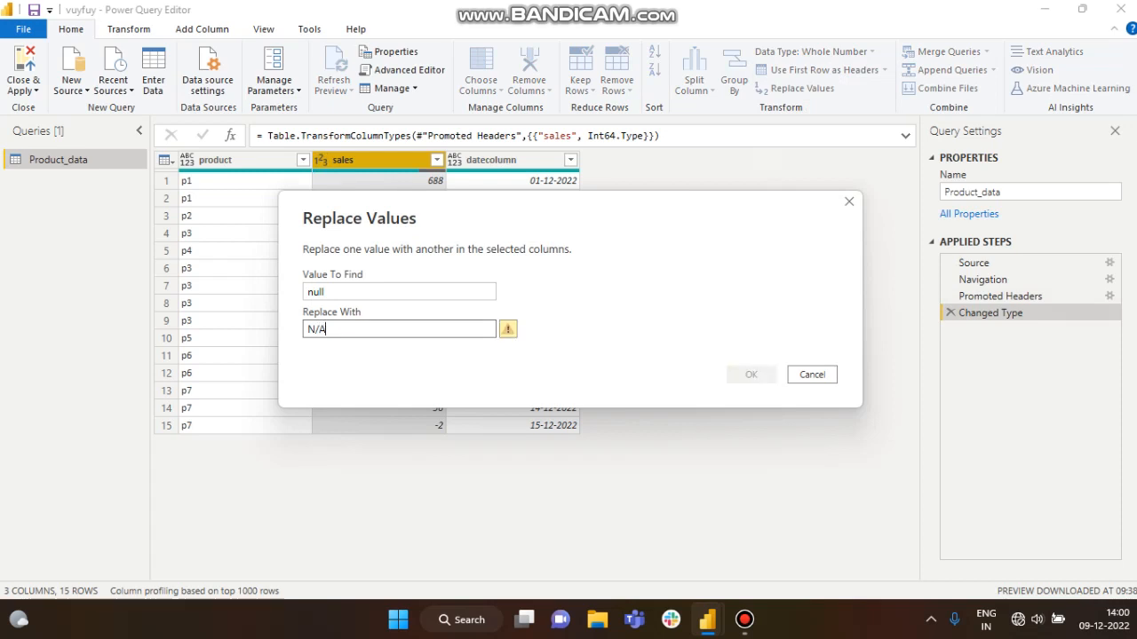
mouse_move(508, 329)
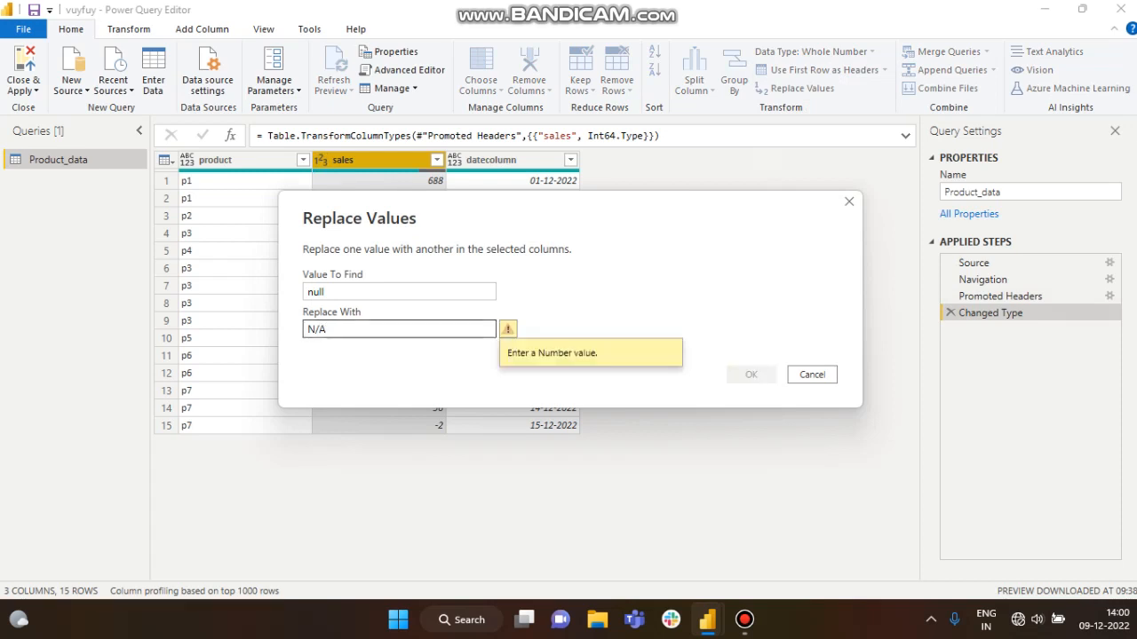
drag(329, 329, 304, 329)
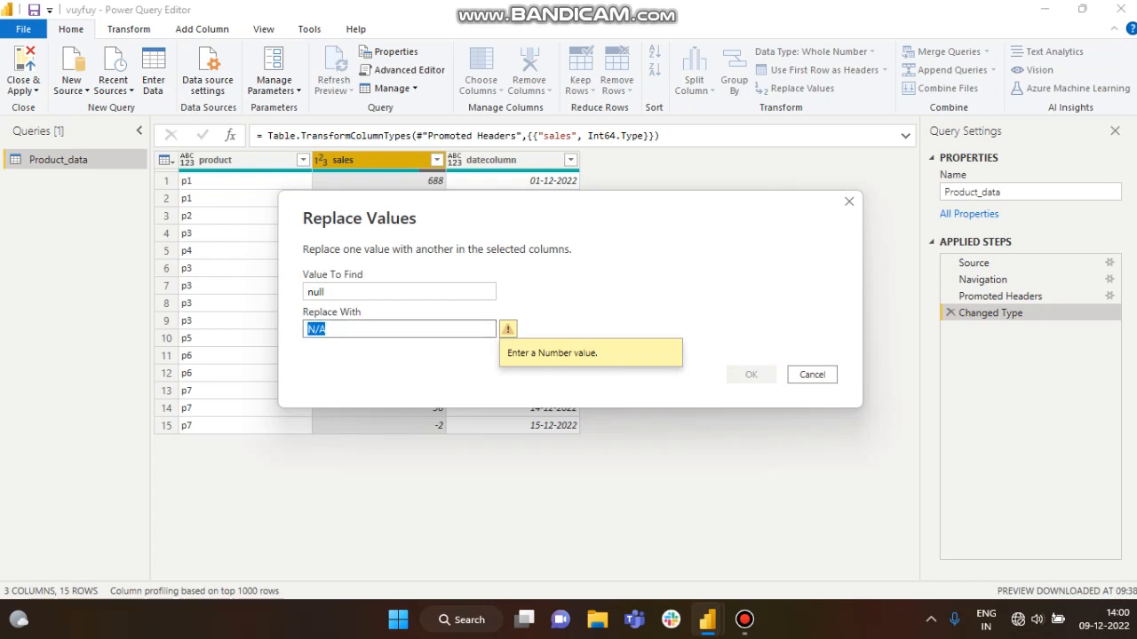
click(811, 375)
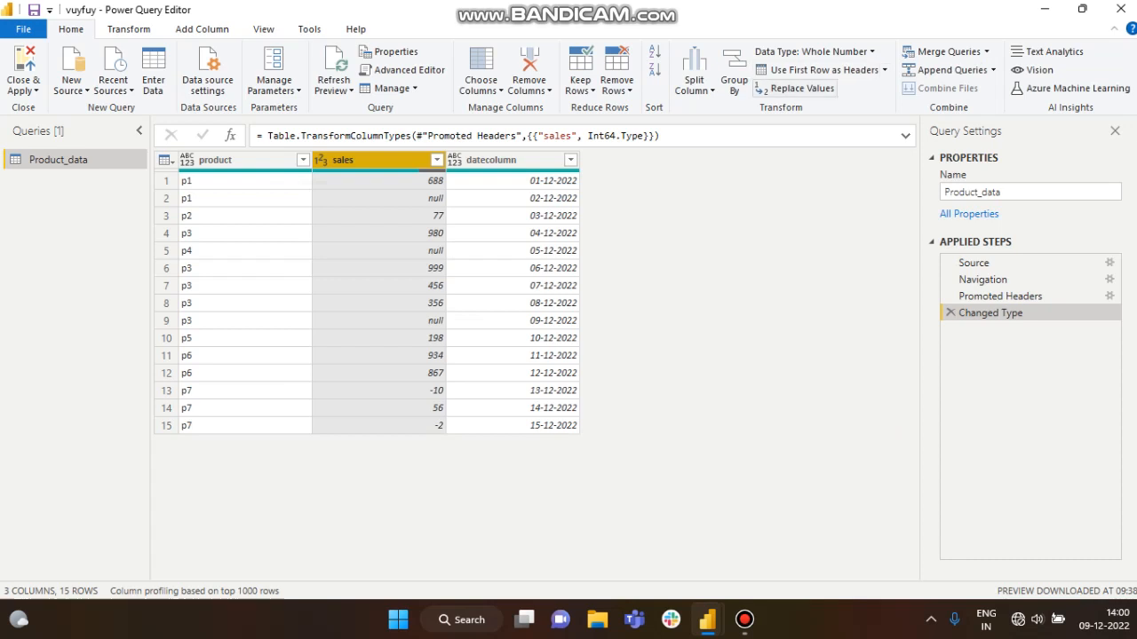
- Change the sales column's data type to Text, replacing the current type conversion
click(814, 51)
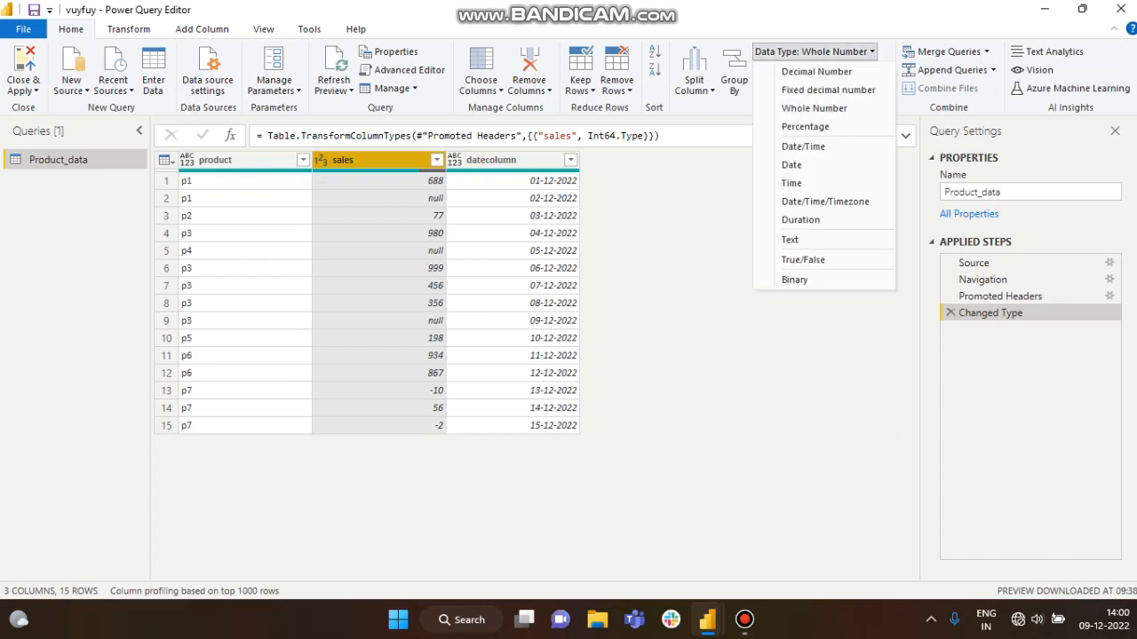
click(789, 240)
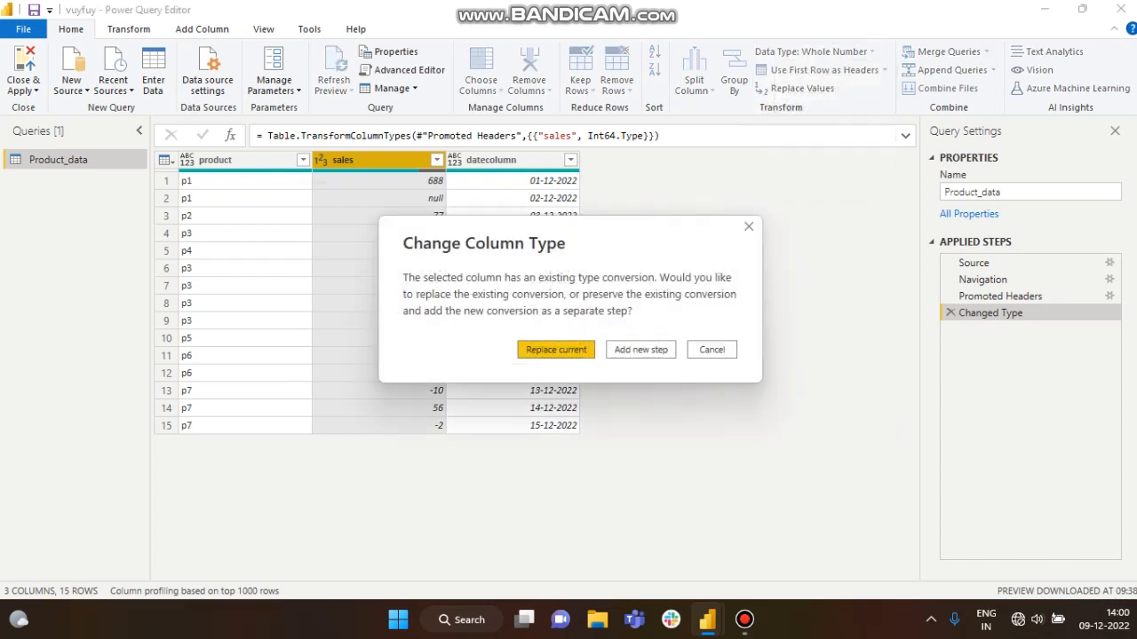
click(556, 350)
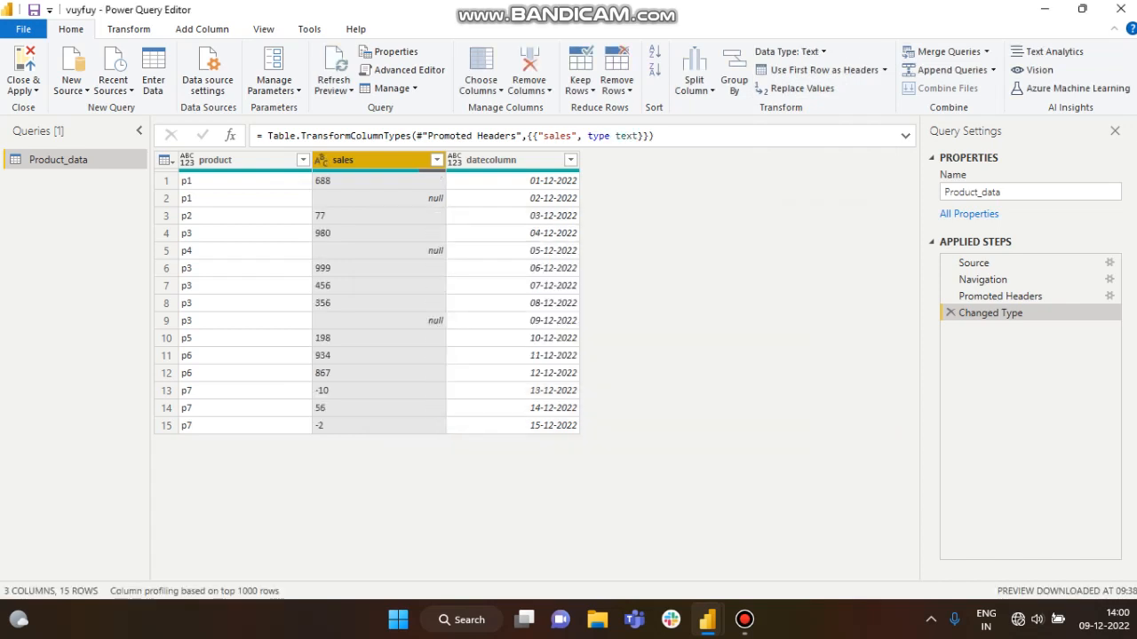
- Replace the null values in the sales column with N/A
click(795, 88)
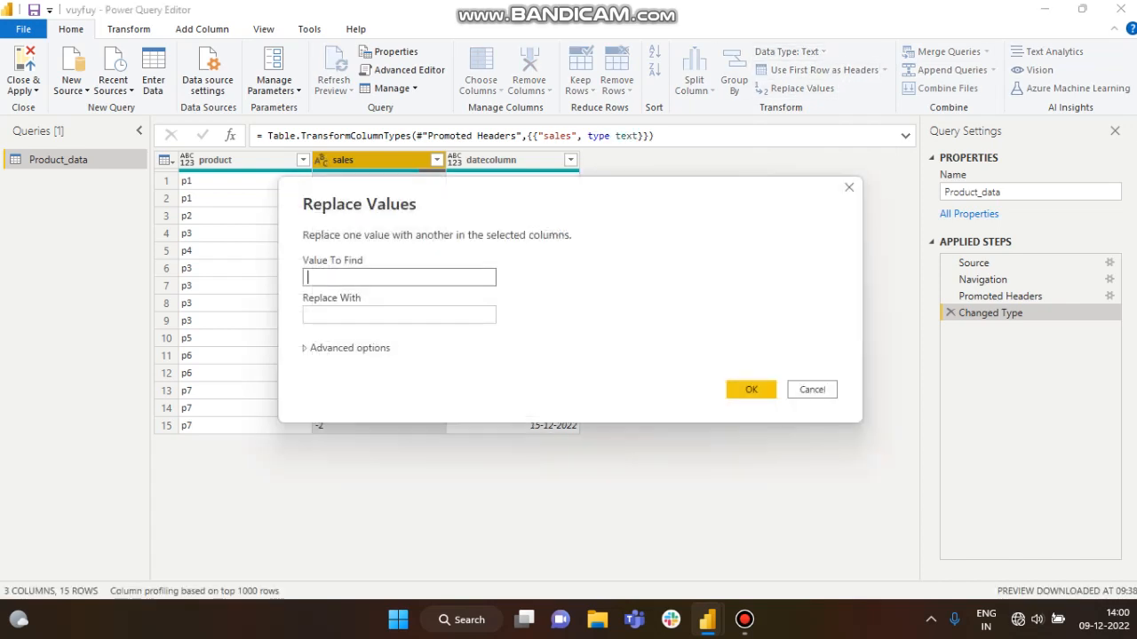
text(null)
click(399, 315)
text(N)
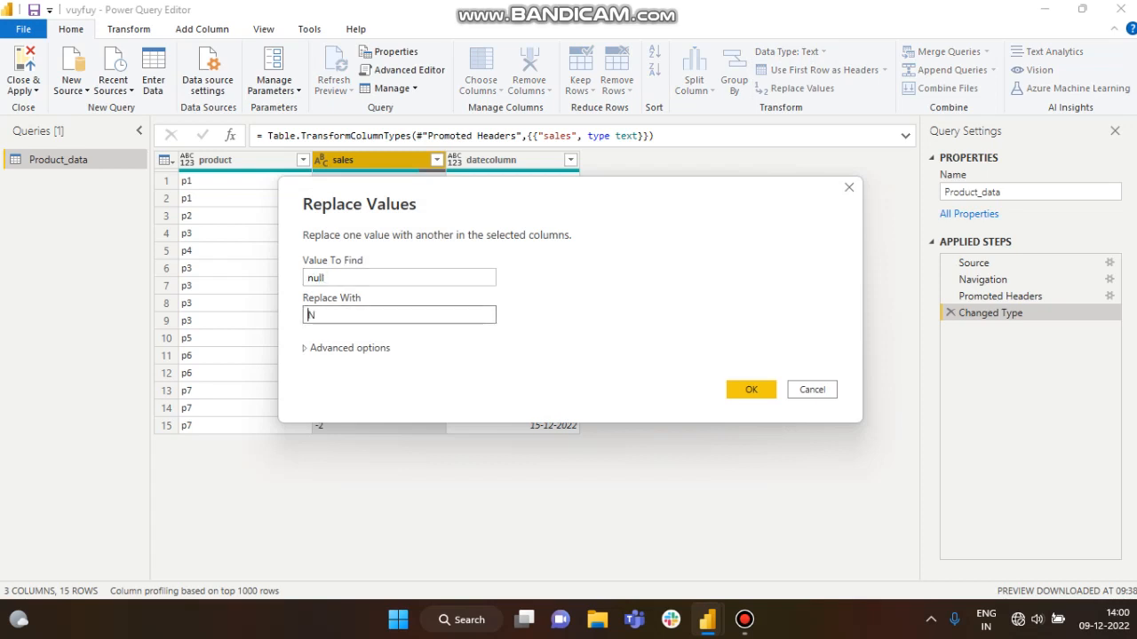
text(/A)
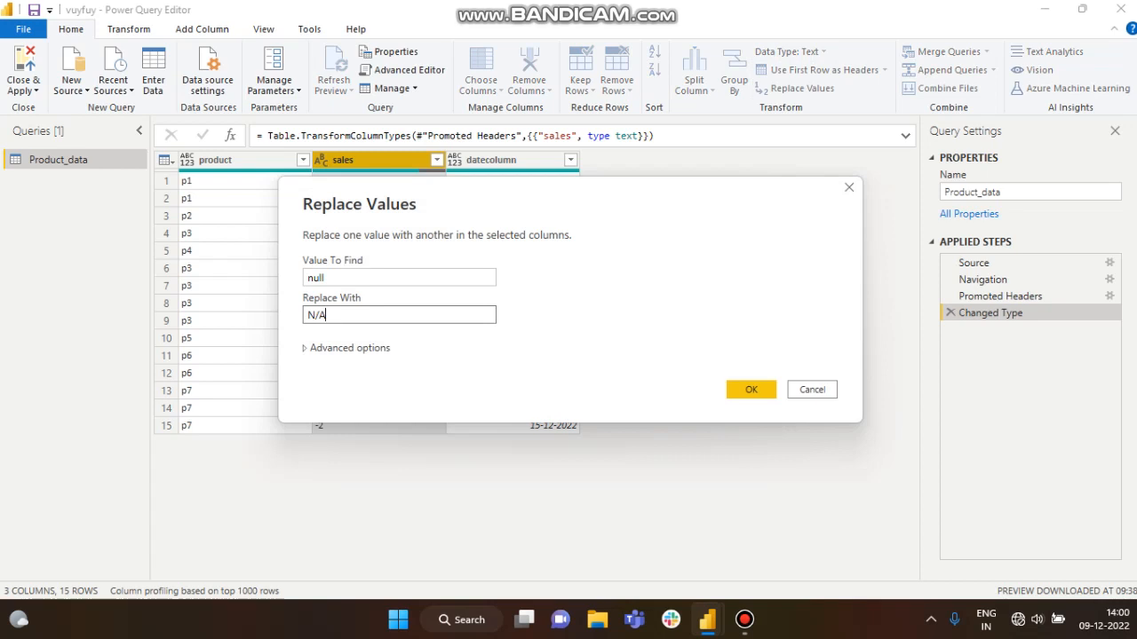
key(Return)
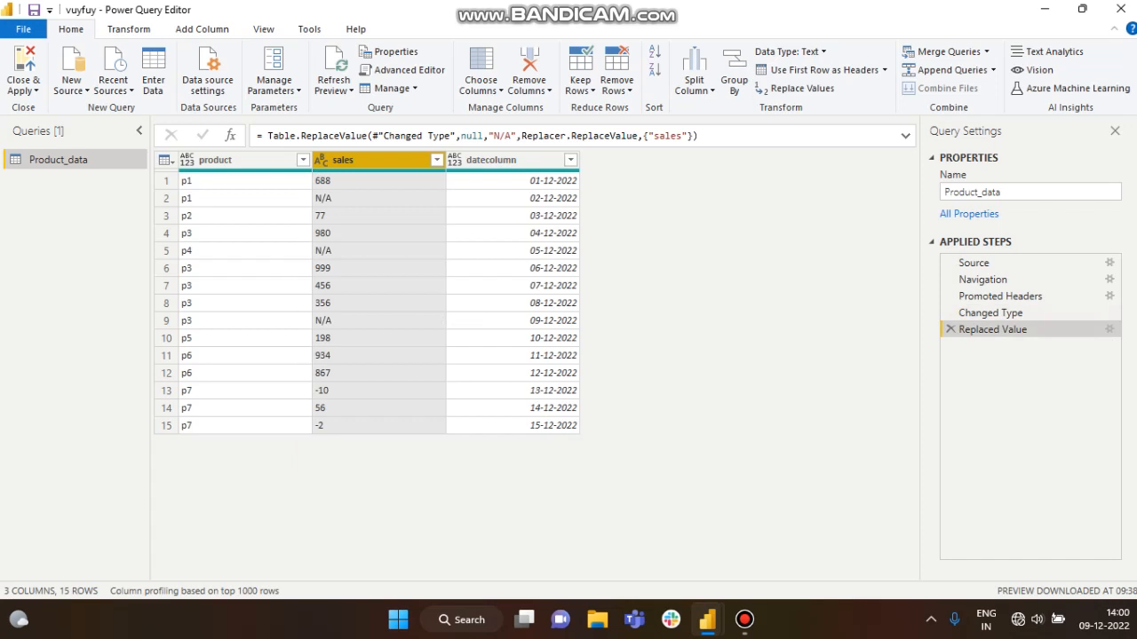
- Check the negative sales values, and remove the Replaced Value and Changed Type steps from the query
click(378, 391)
click(378, 425)
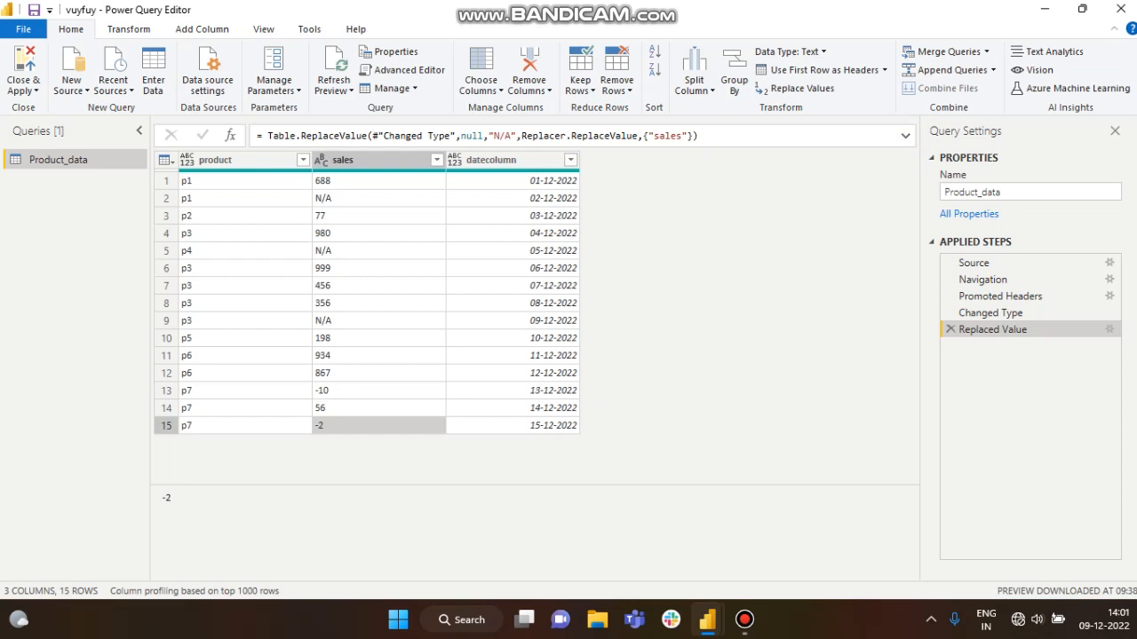
click(950, 330)
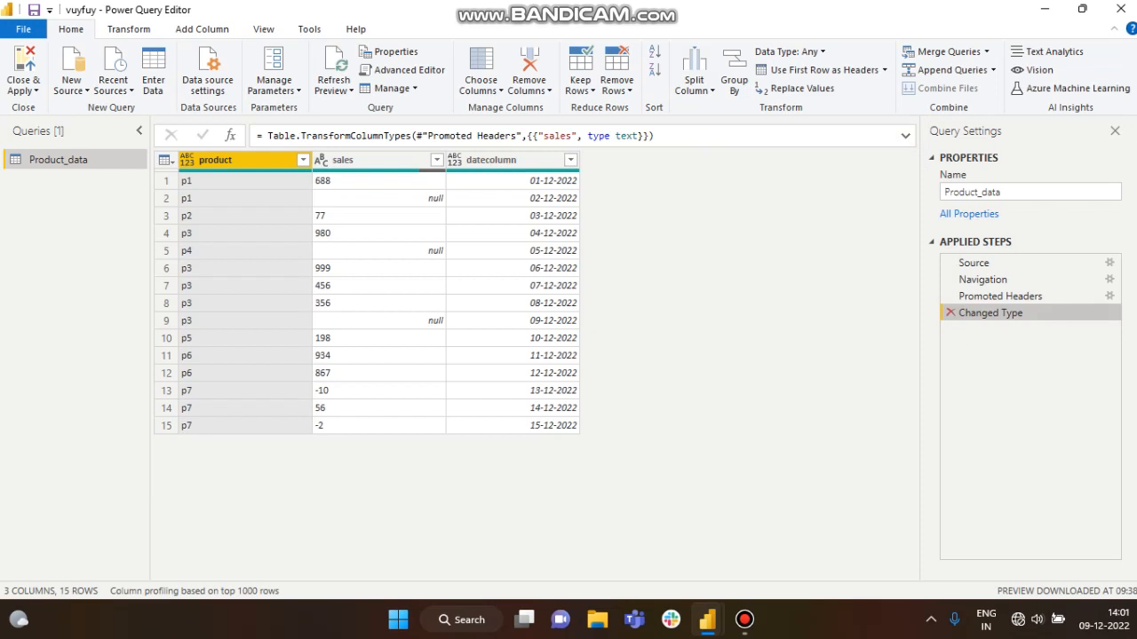
click(950, 312)
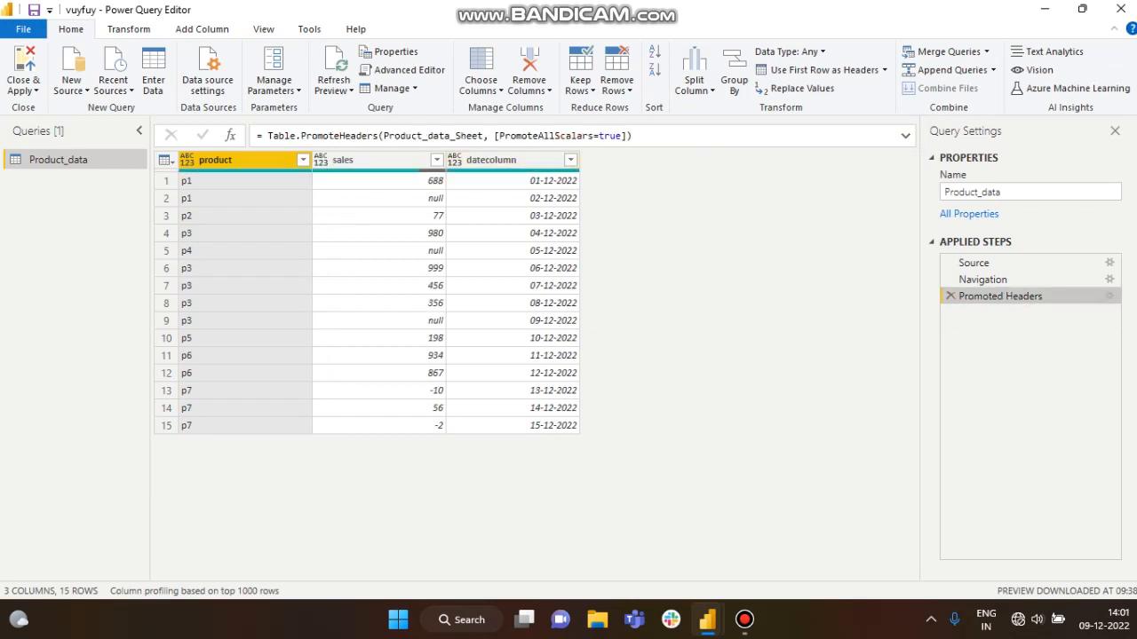
- Set the sales column's data type to Whole Number, and close and apply the query changes
click(787, 52)
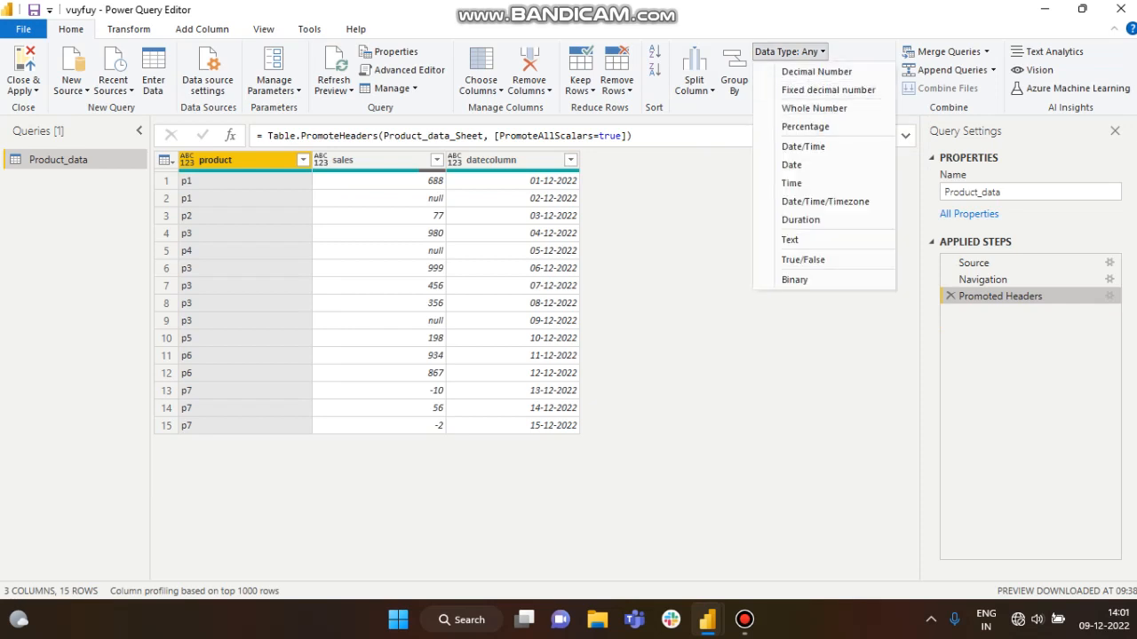
click(371, 161)
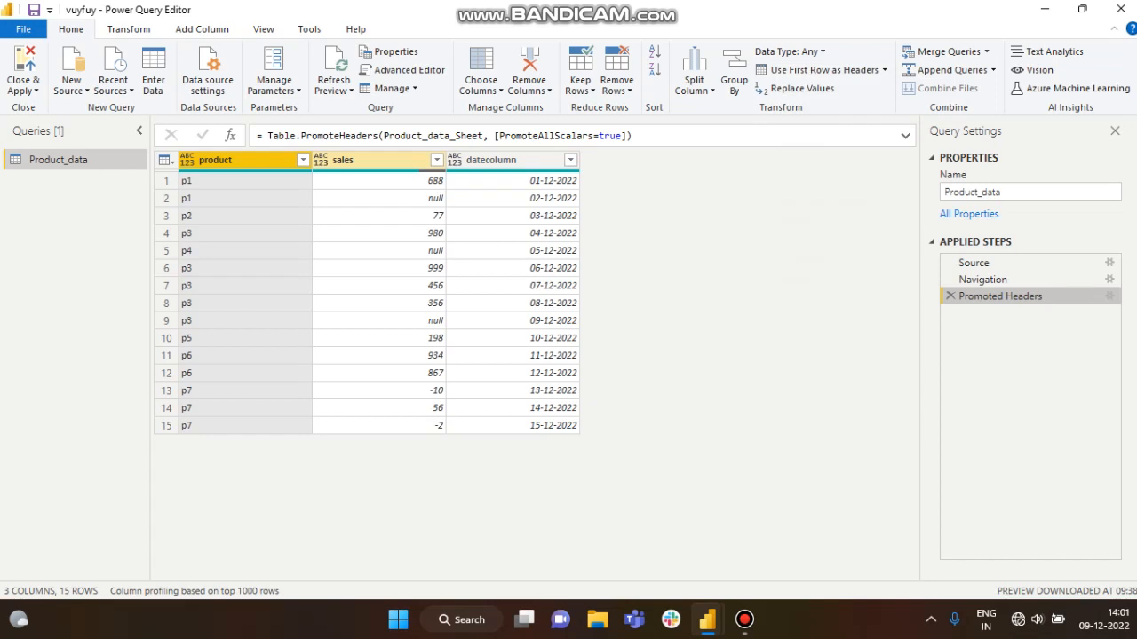
click(371, 161)
click(789, 52)
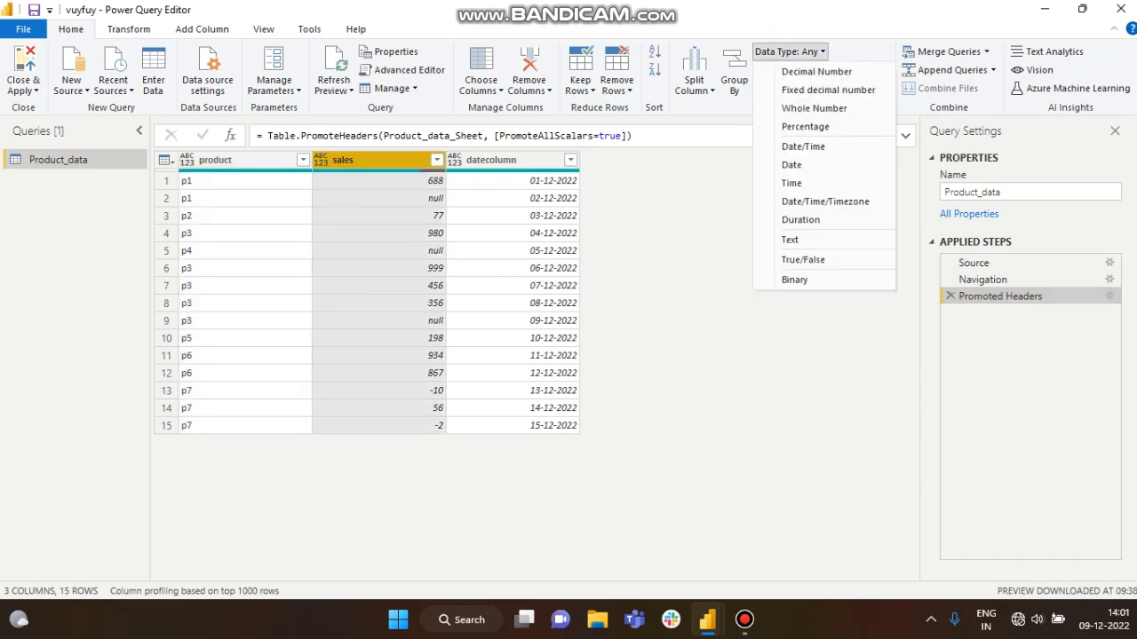
click(813, 107)
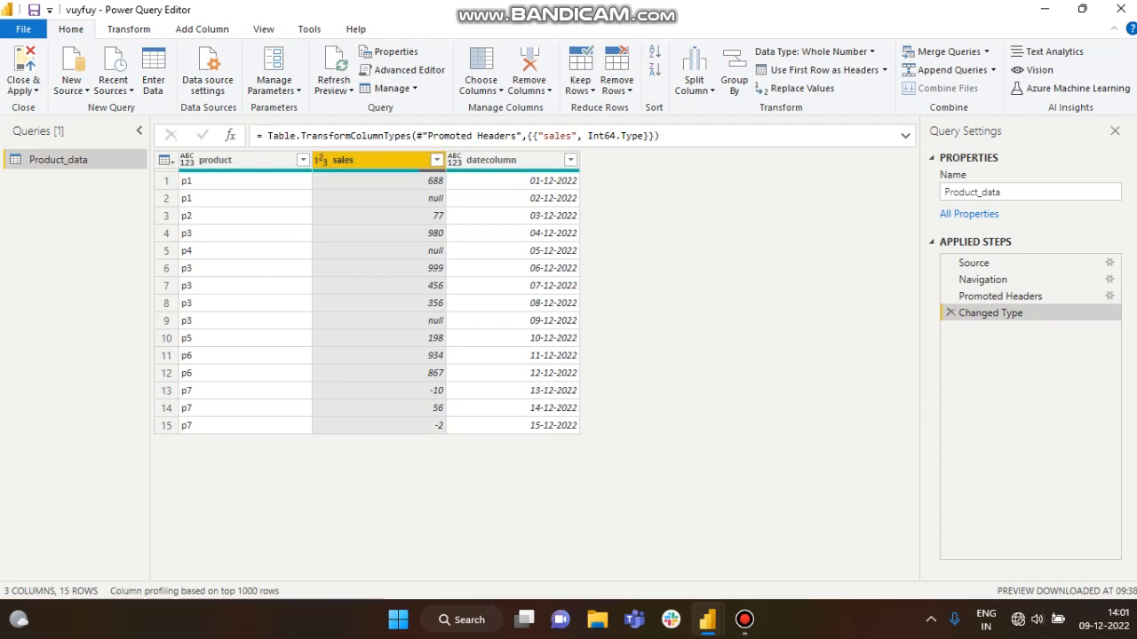
click(23, 90)
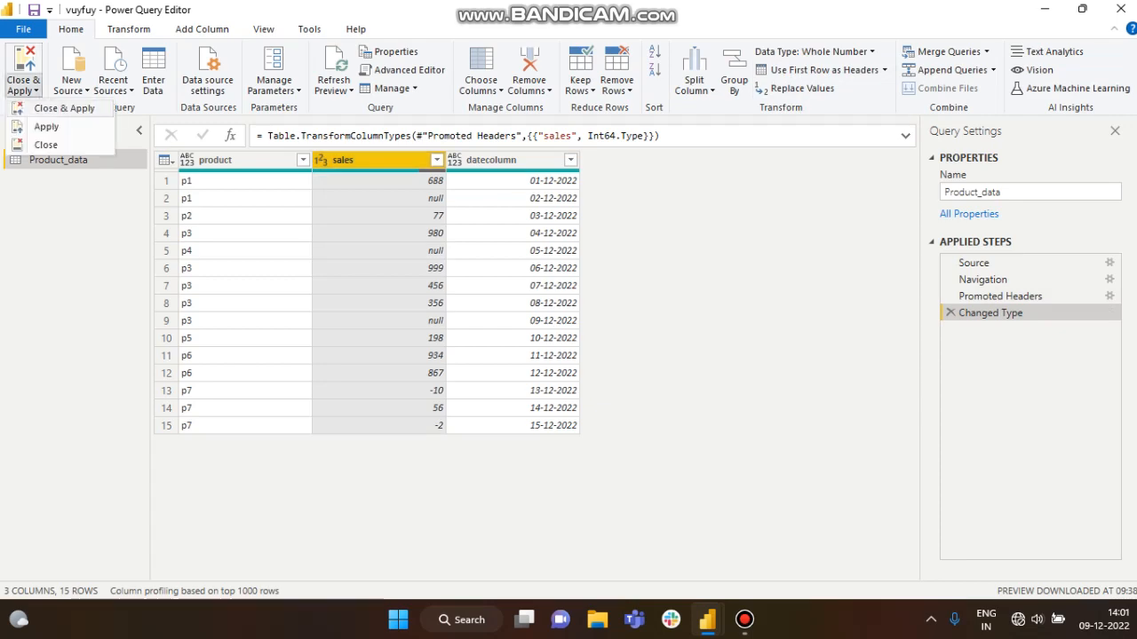
click(64, 109)
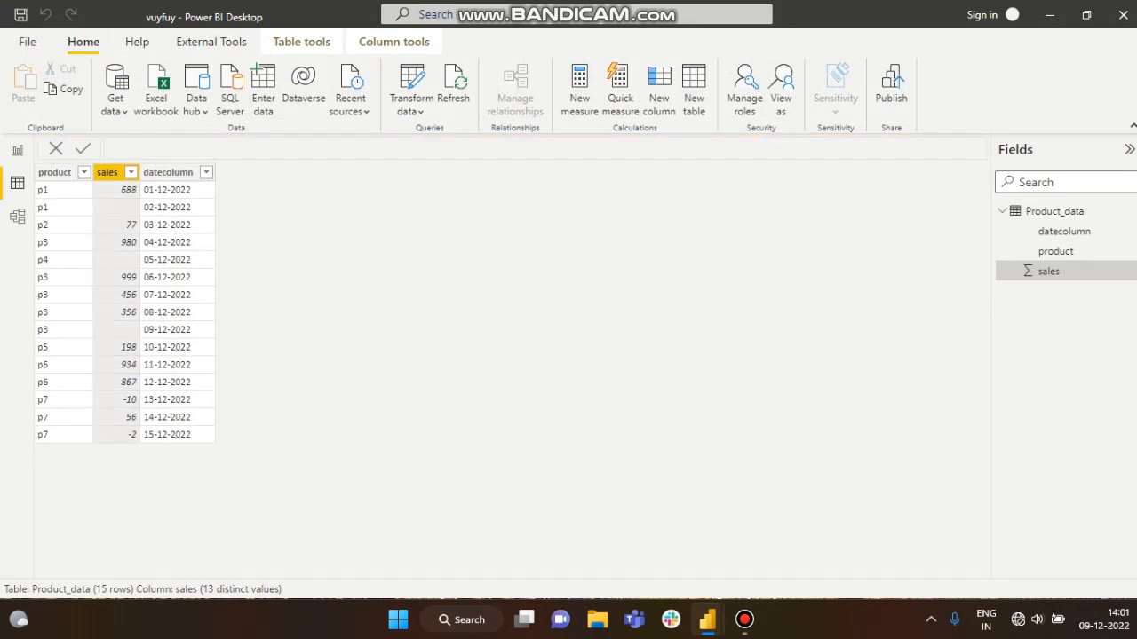
- Add a calculated column named Converted to Product_data, starting variable a as IF(Product_data[sales] < 0, "N/A",
click(1110, 211)
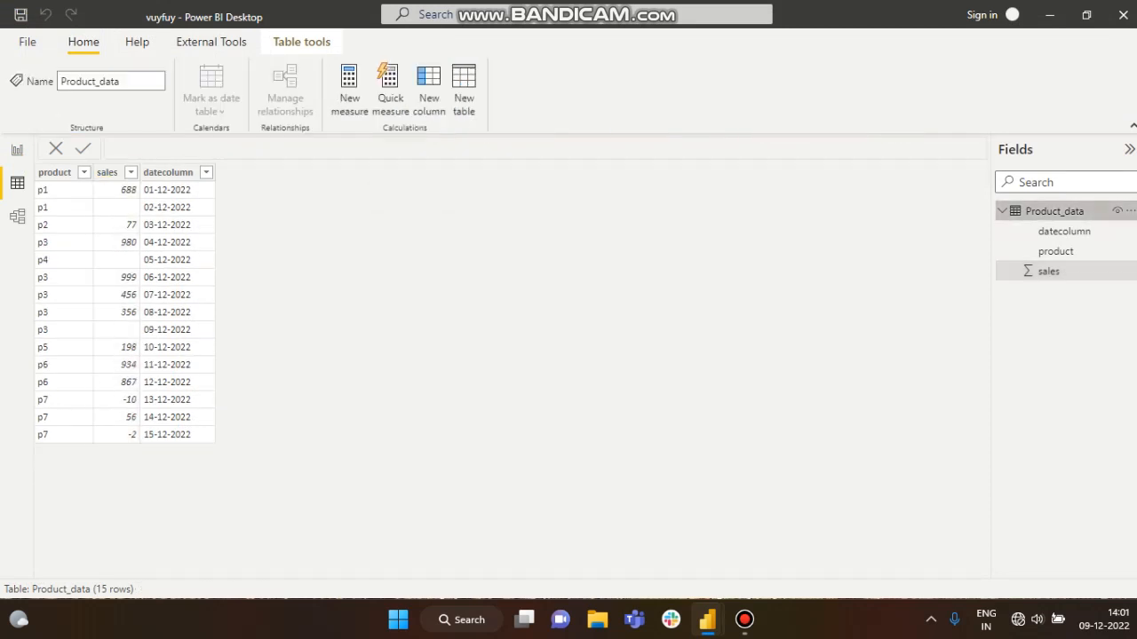
right_click(1073, 211)
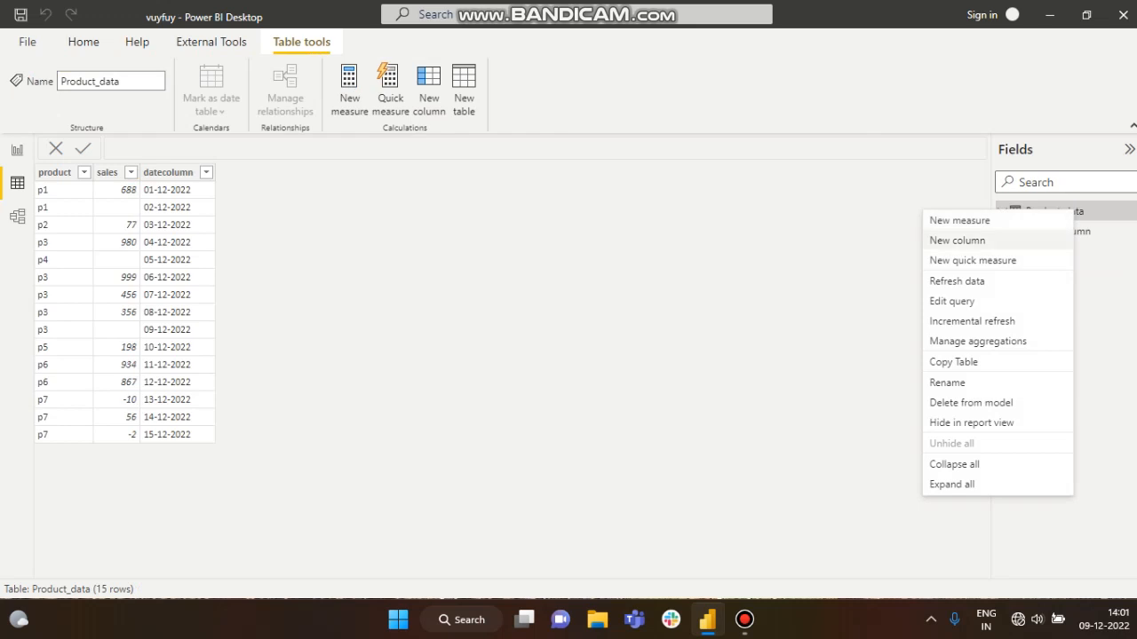
click(957, 240)
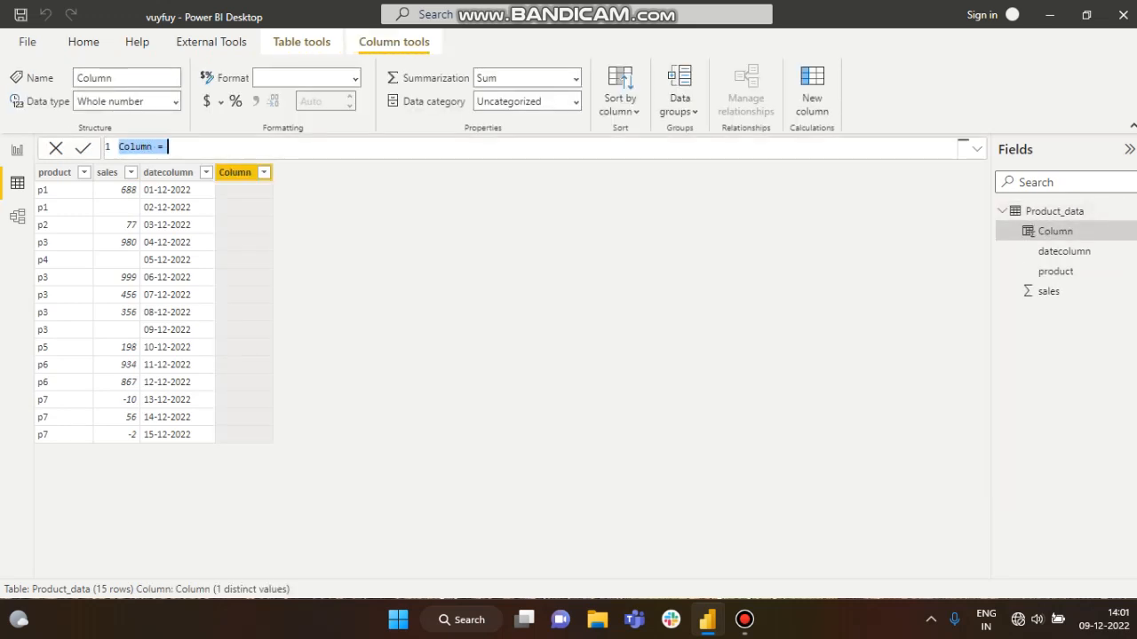
key(BackSpace)
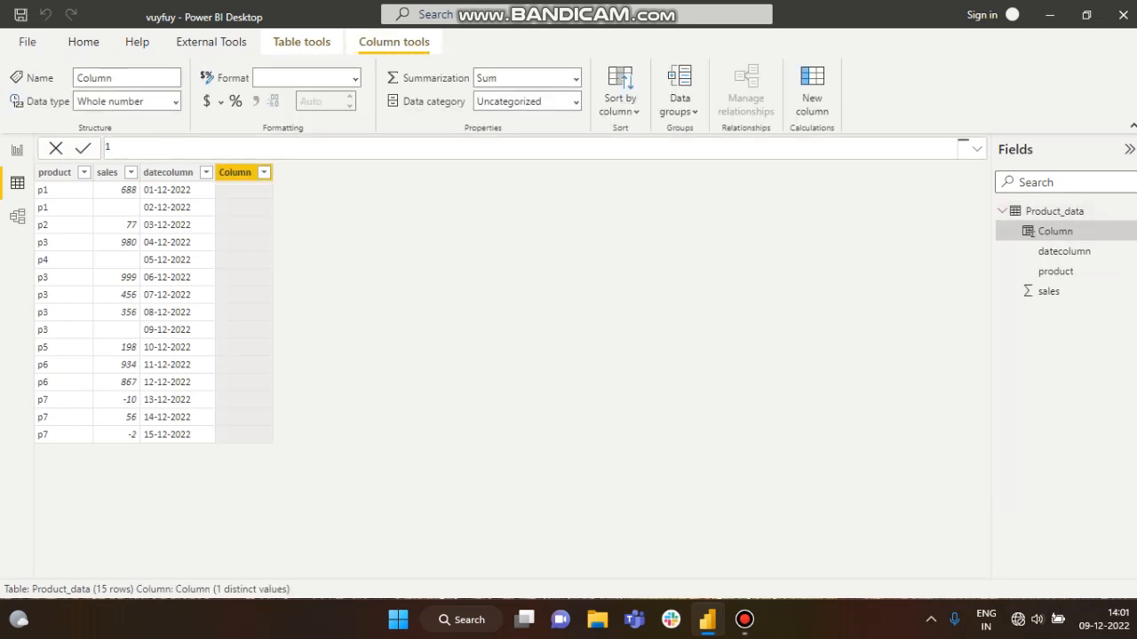
text(Converted = var a = if)
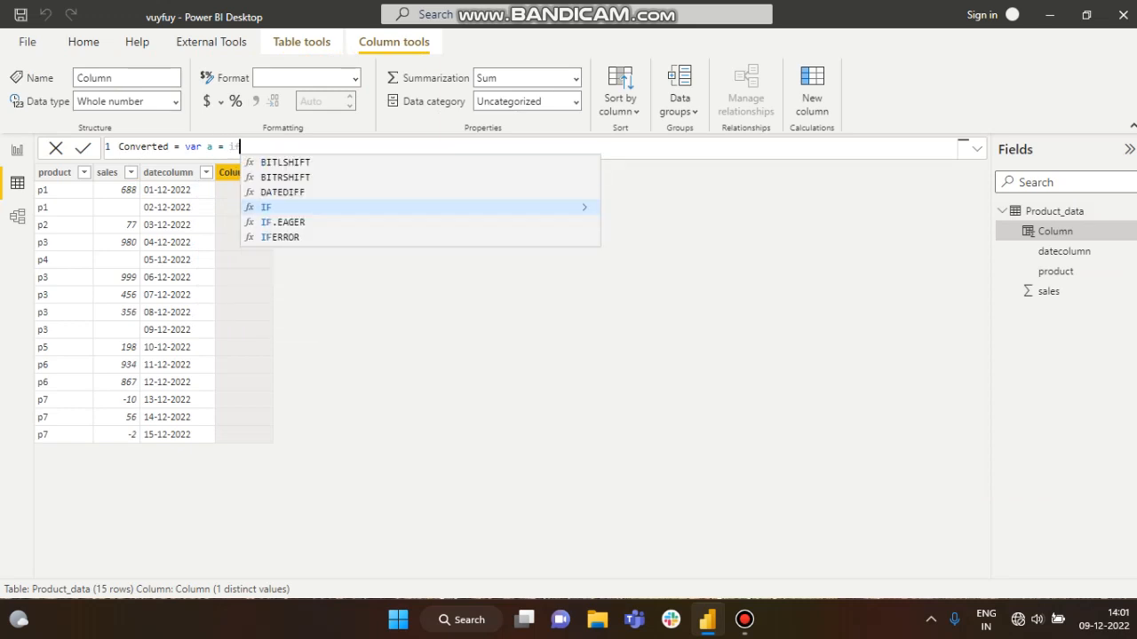
key(Tab)
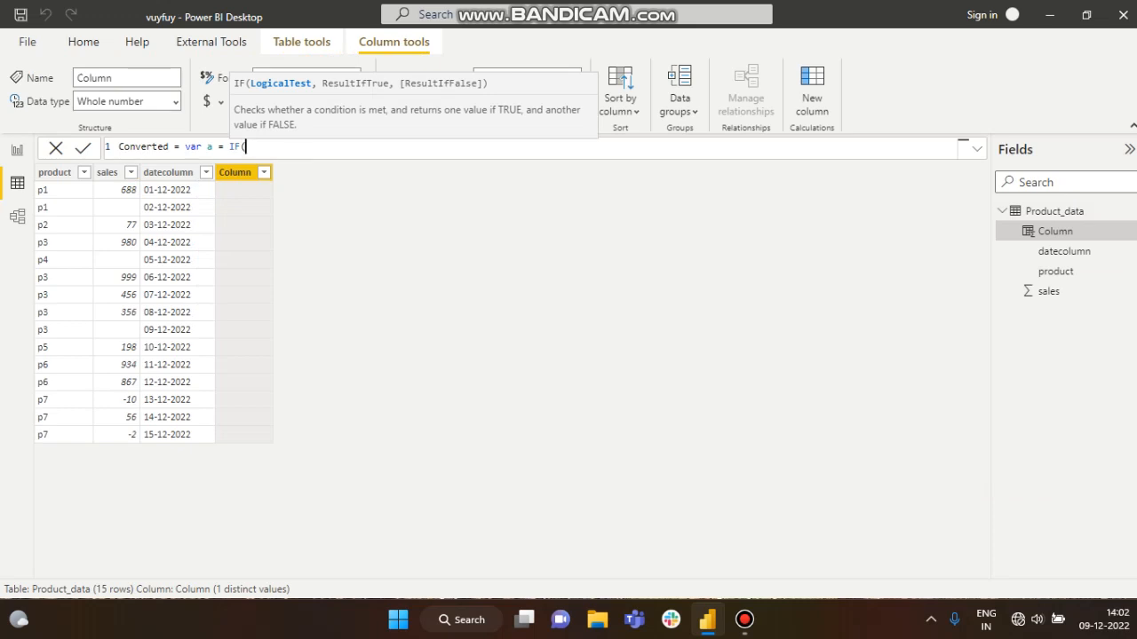
text(sales)
key(Tab)
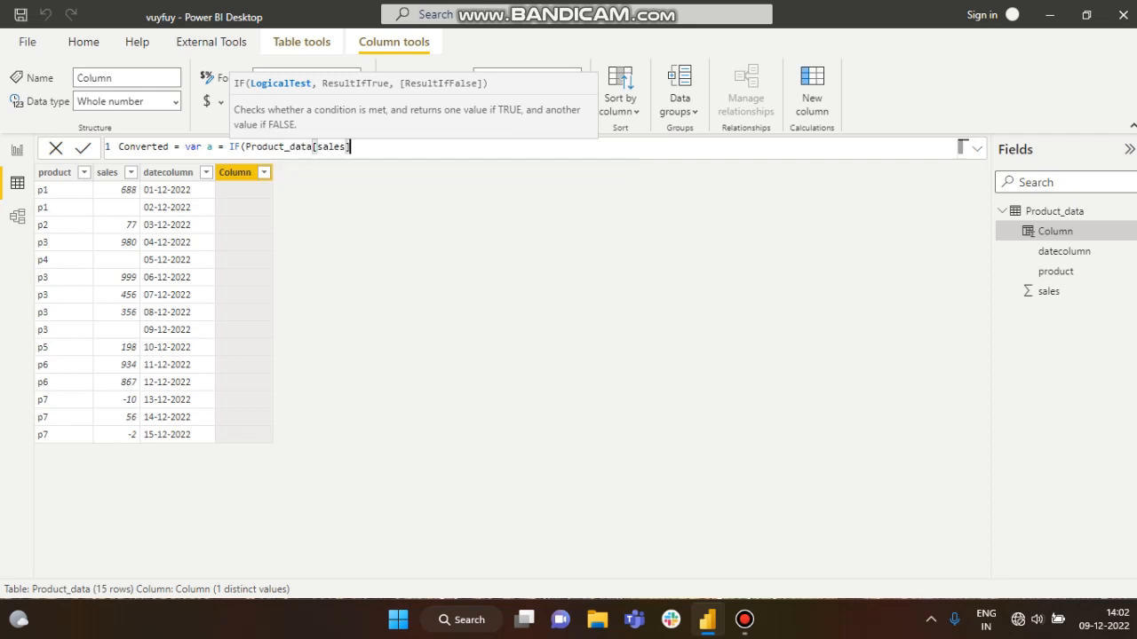
text(< 0,)
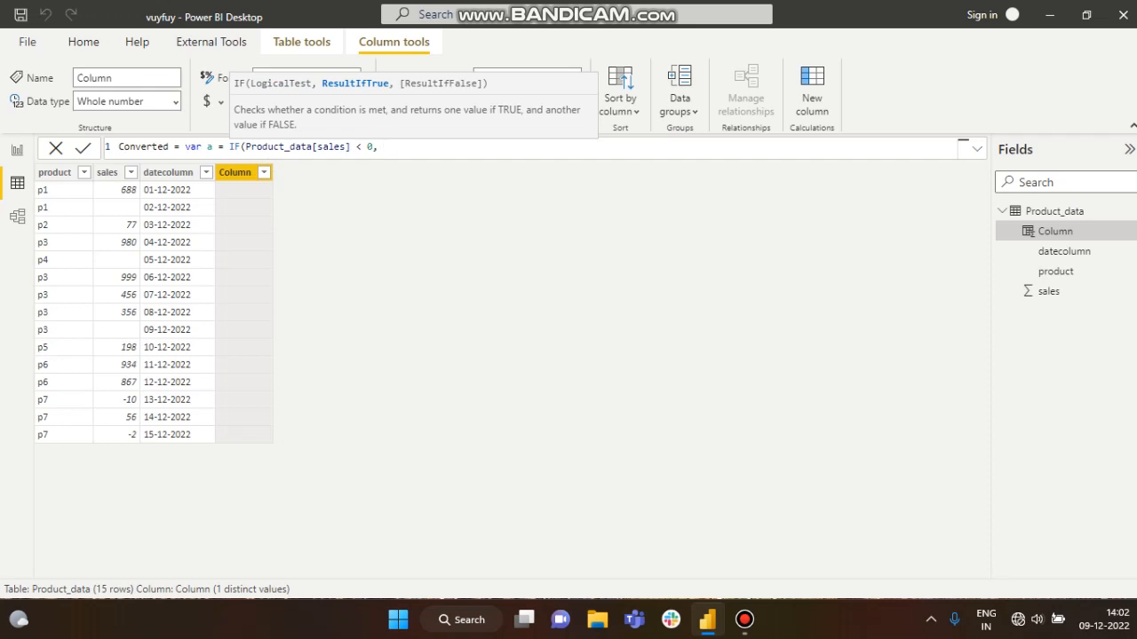
text( "N/A",)
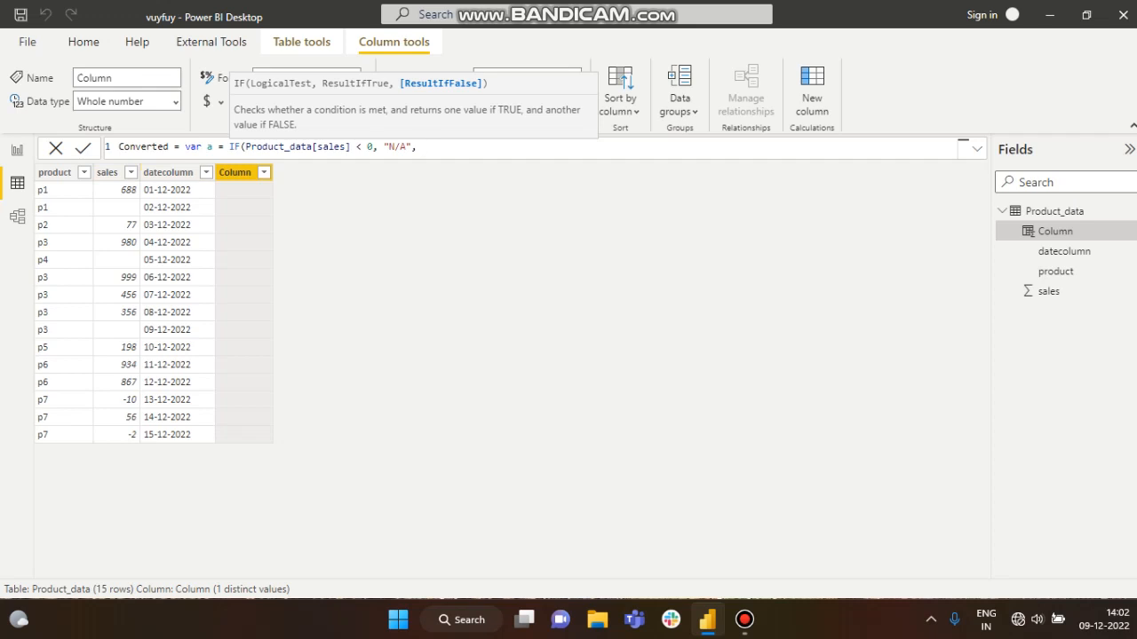
- Complete variable a with CONVERT(Product_data[sales],STRING) as the IF function's false result
text(CONVERT)
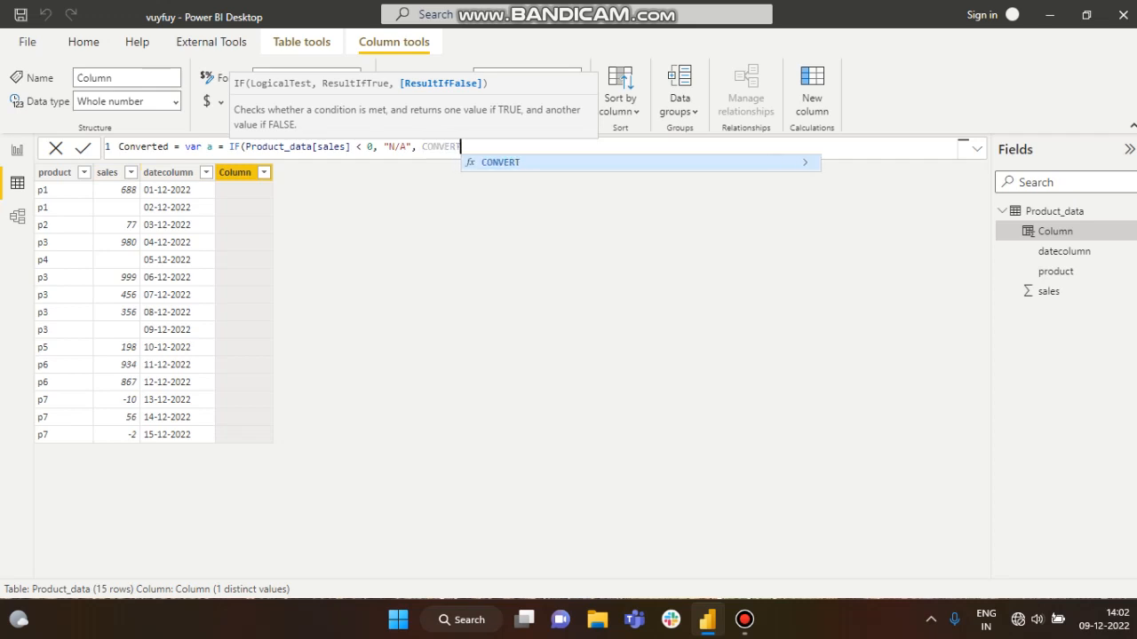
text(()
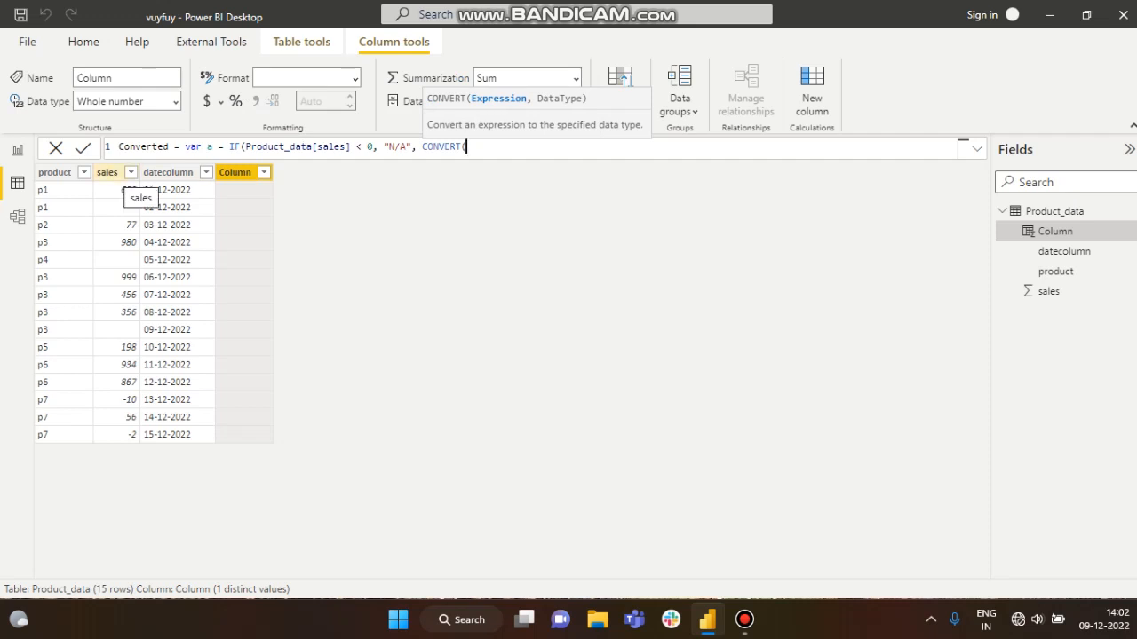
text(sales)
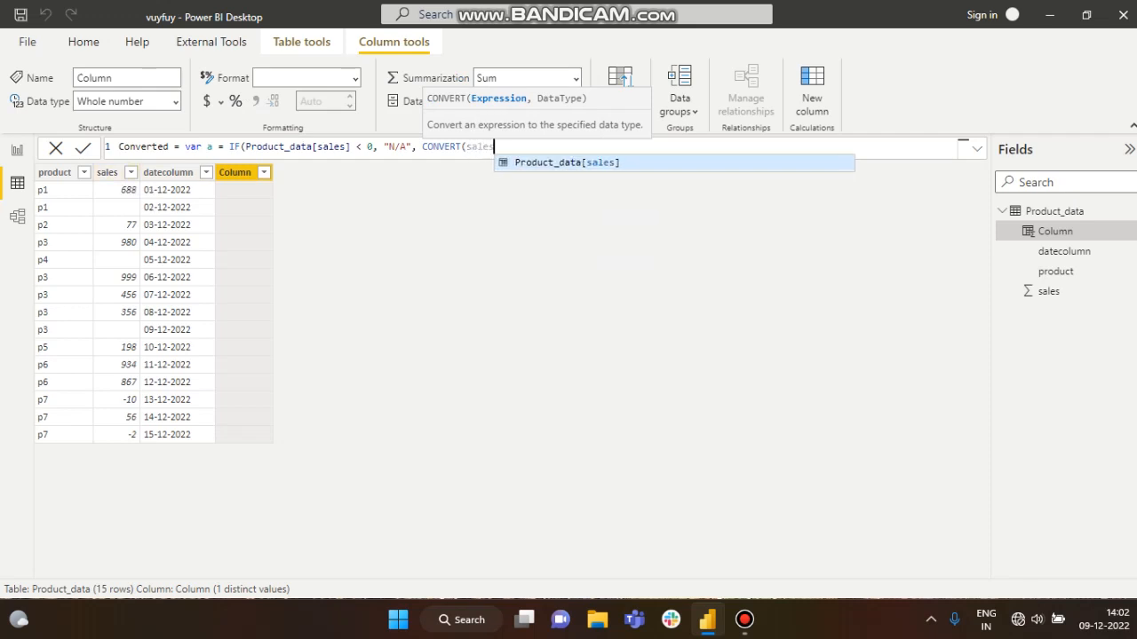
key(Tab)
text(,)
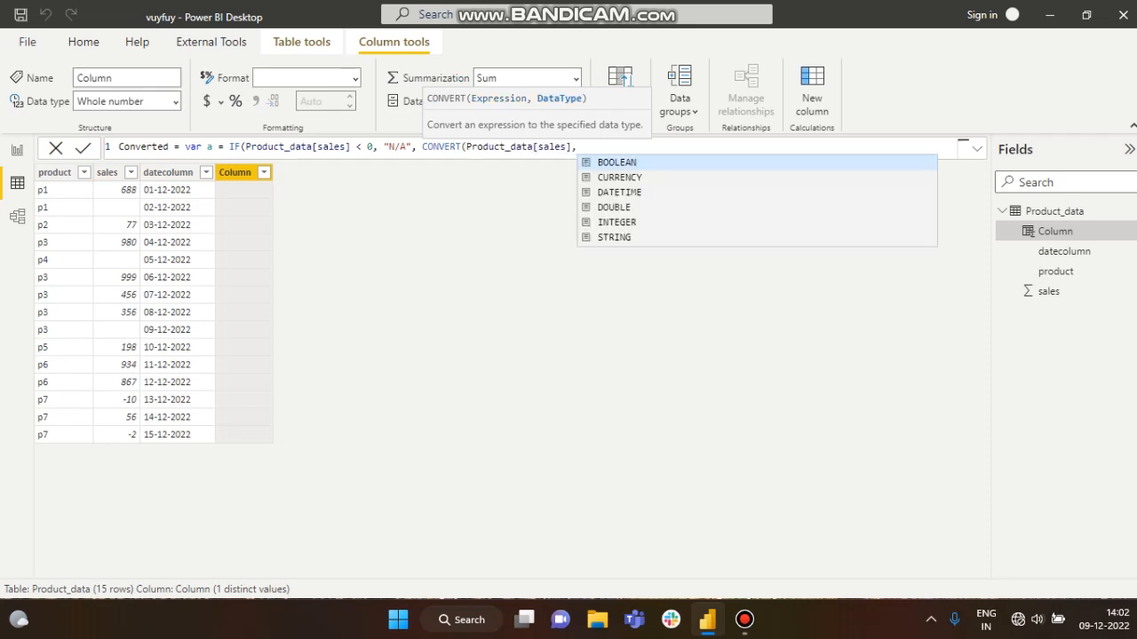
key(Down)
key(Down)
key(Down)
key(Down)
key(Down)
key(Tab)
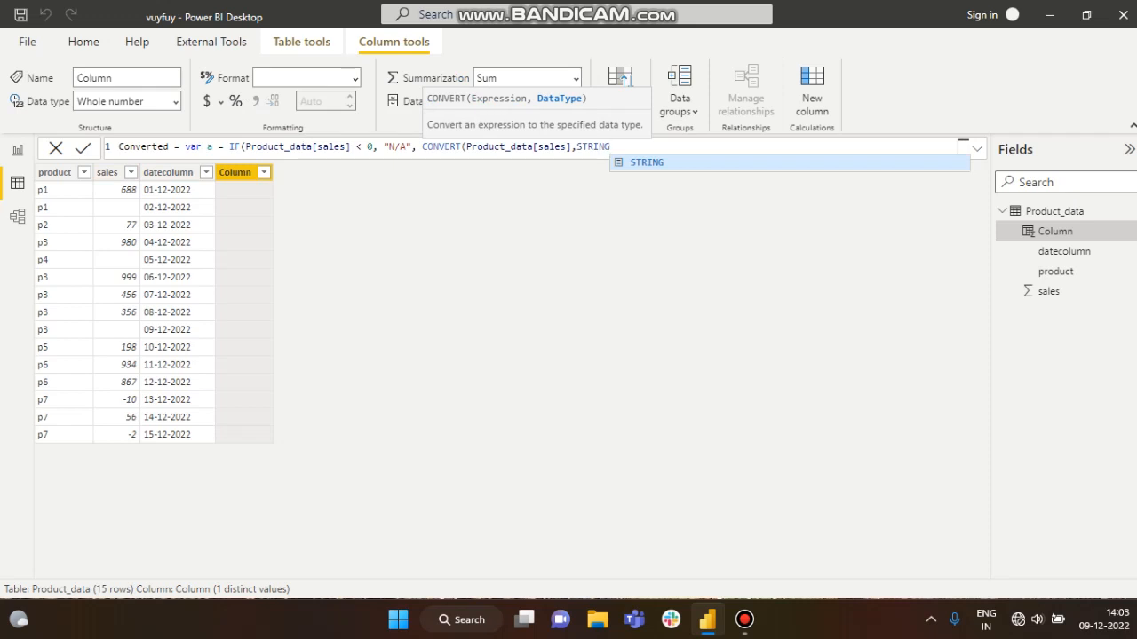
text()))
key(shift+Return)
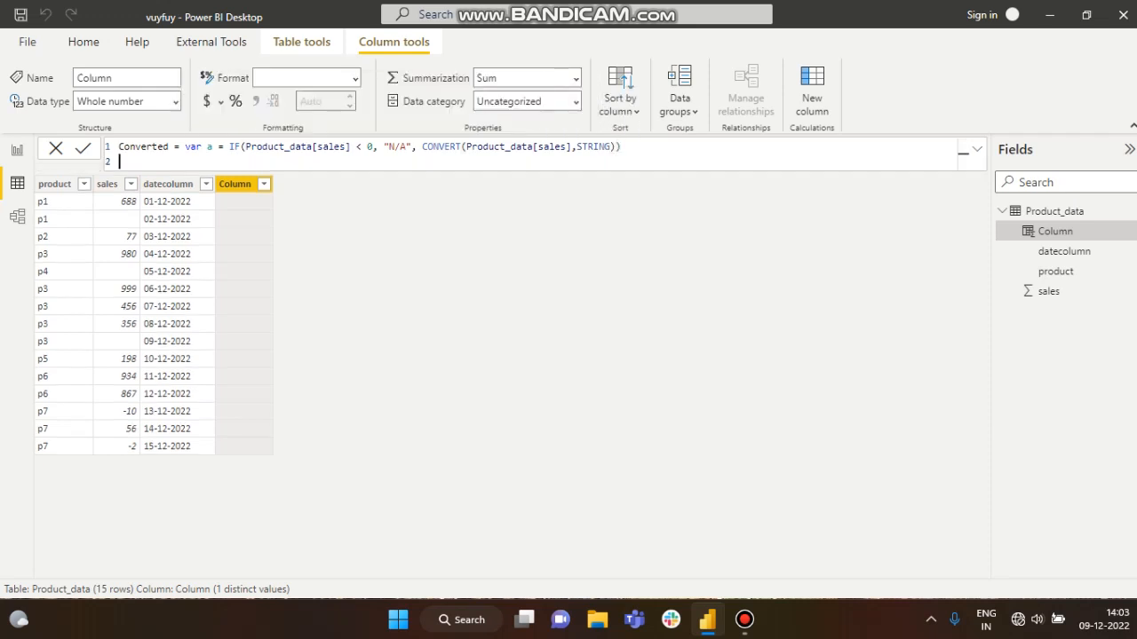
- Add a return clause to the formula with an IF that tests a = BLANK() and gives "N/A" when true
text(return)
key(shift+Return)
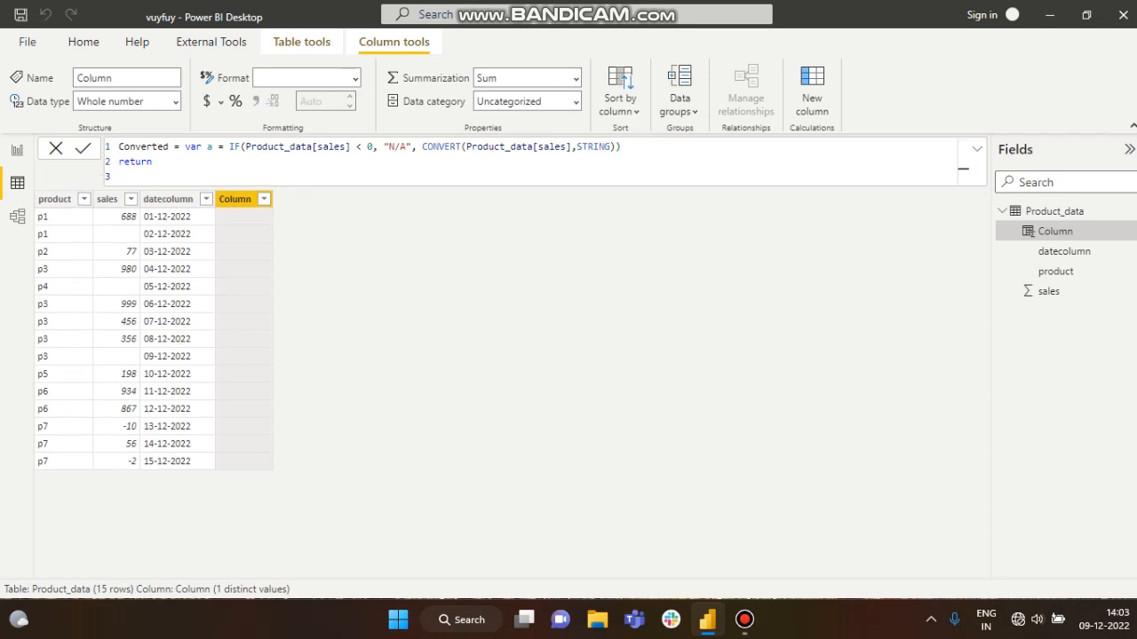
text(IF()
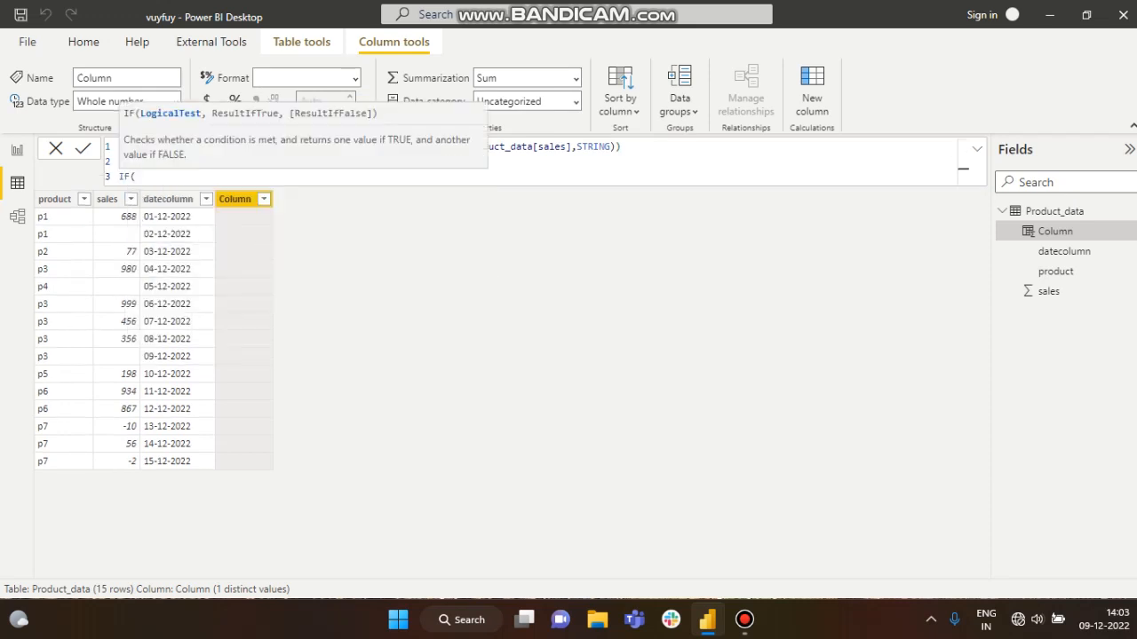
text(a = bla)
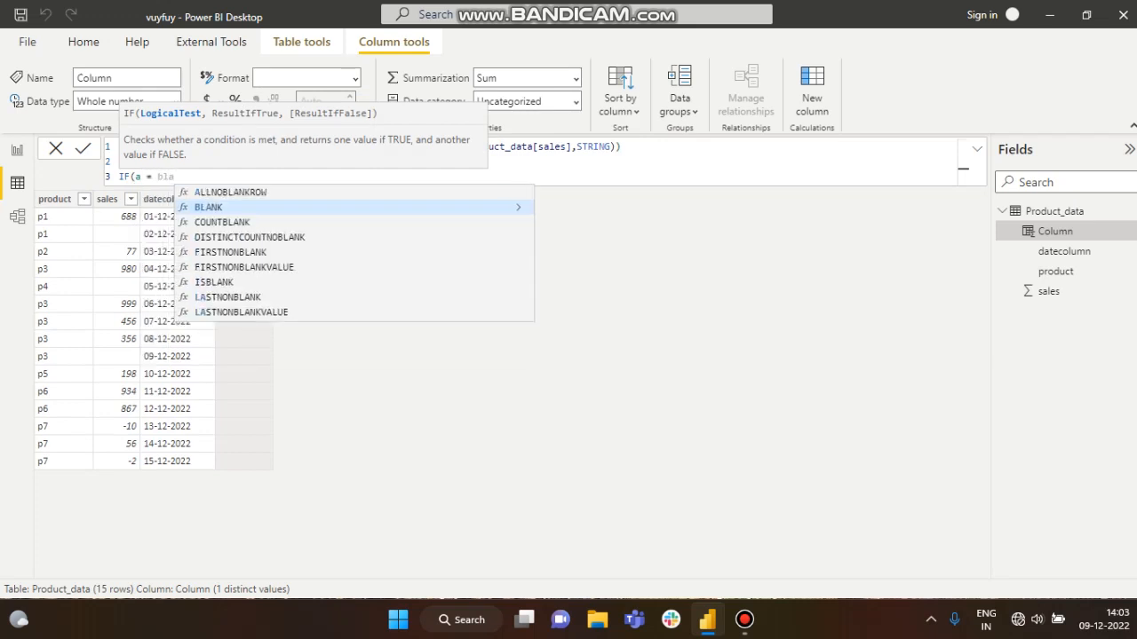
key(Tab)
text(),)
key(Escape)
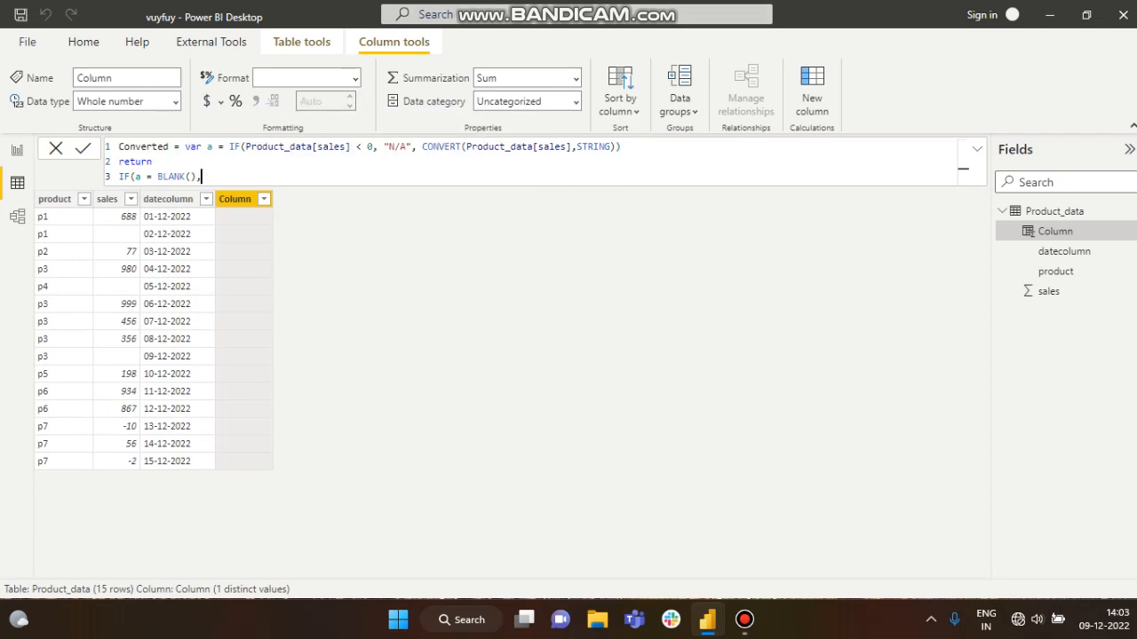
click(152, 162)
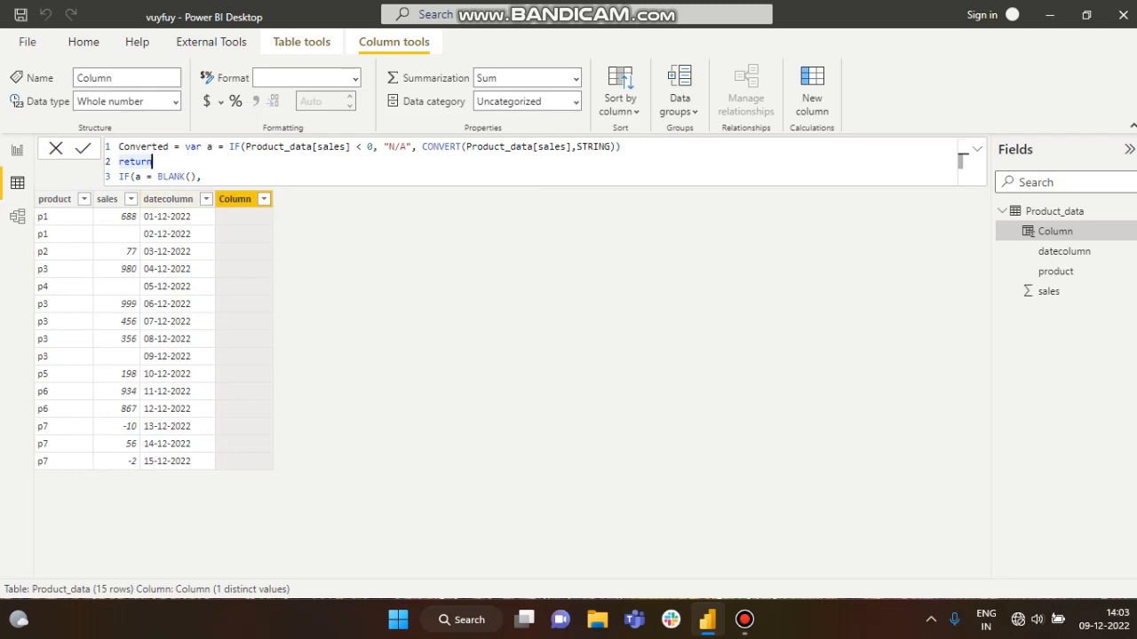
click(203, 176)
text("N/A)
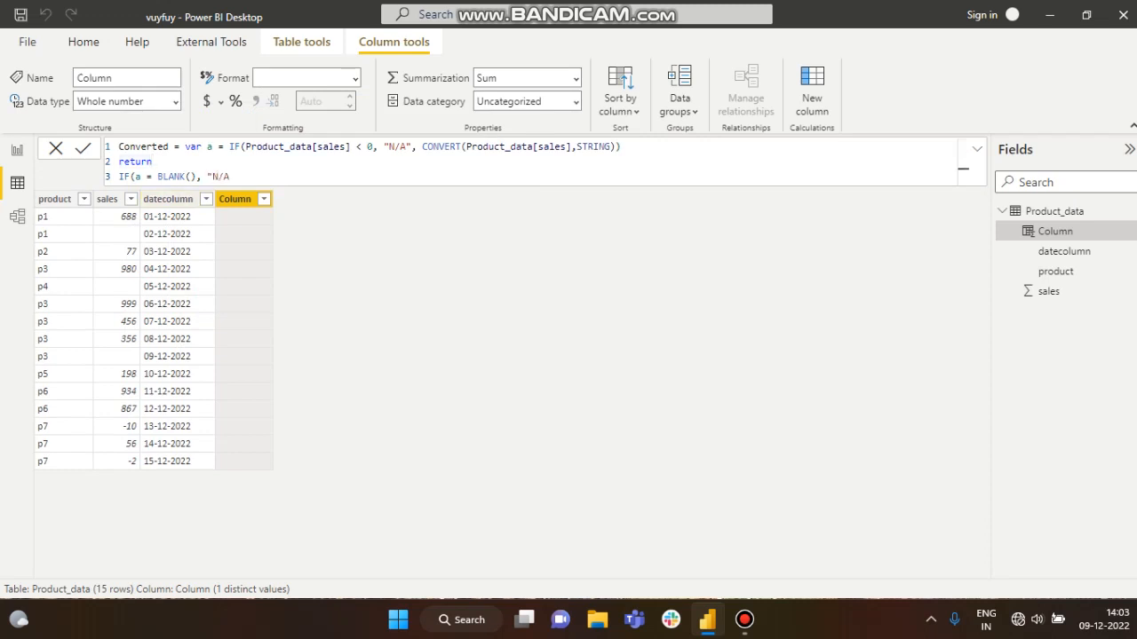
text(",)
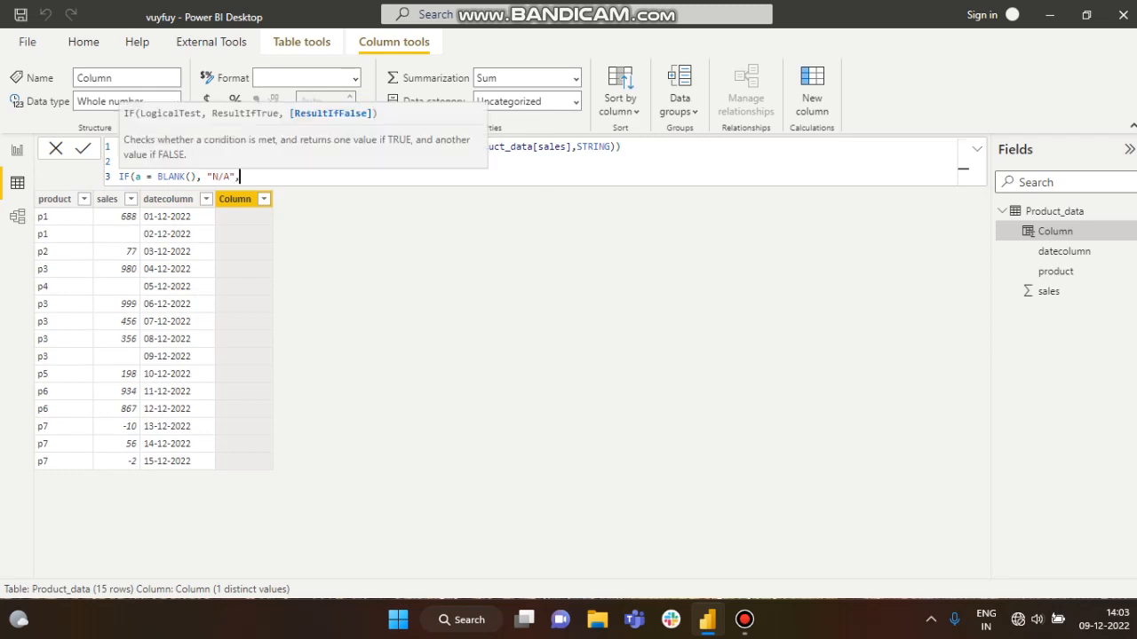
- Finish the returned IF with a as its false result and commit the Converted column formula
click(179, 177)
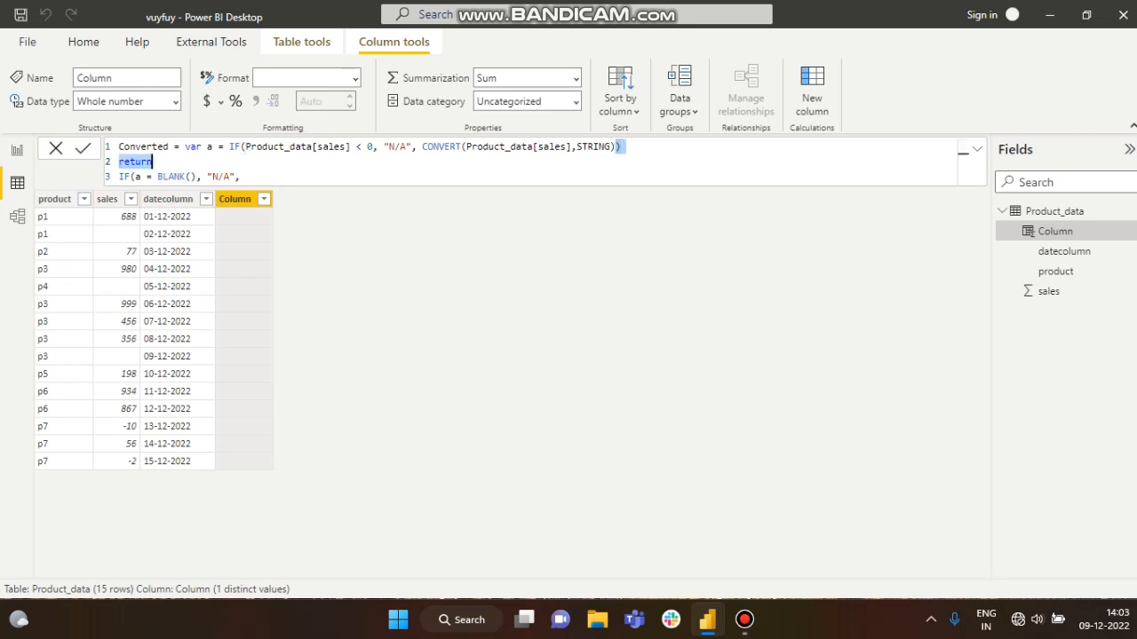
drag(616, 146, 422, 146)
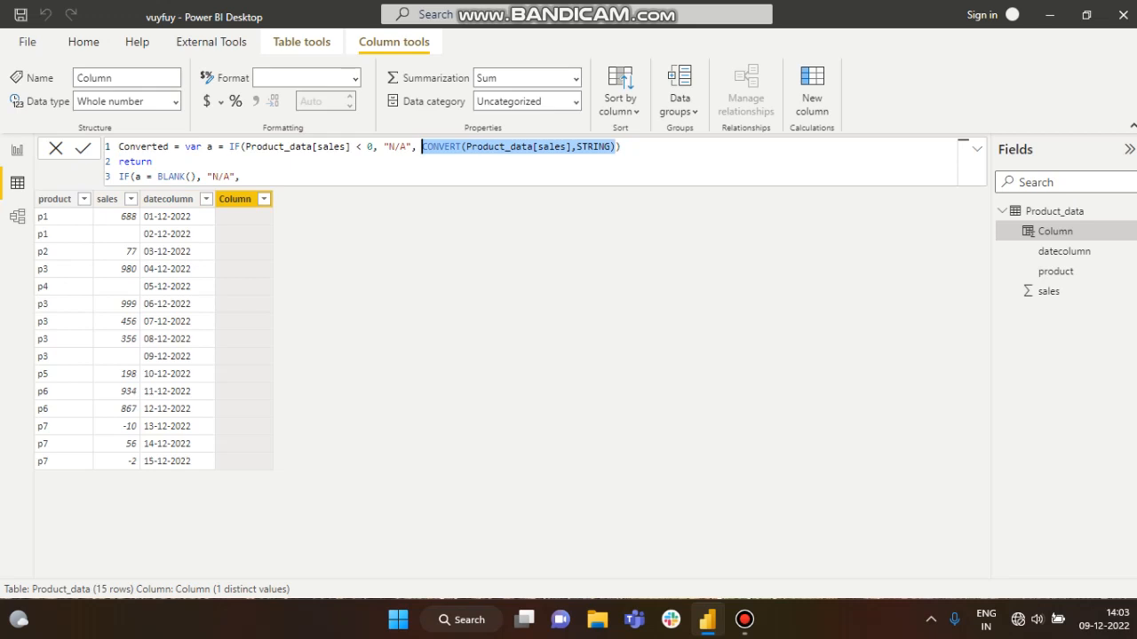
drag(234, 177, 207, 176)
click(240, 177)
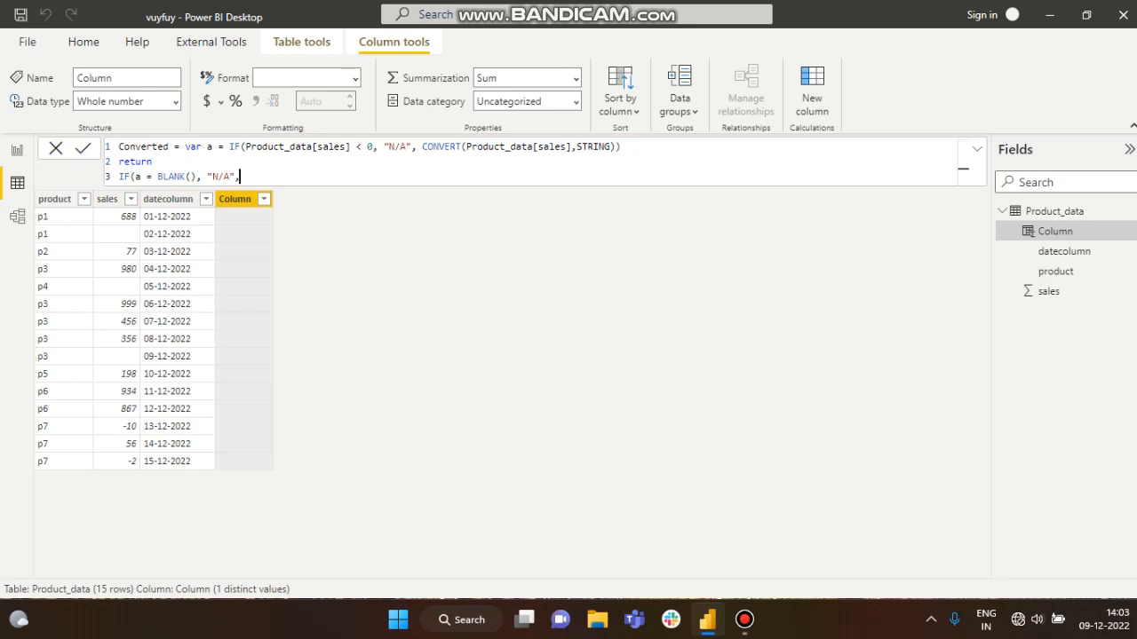
text(a))
key(Return)
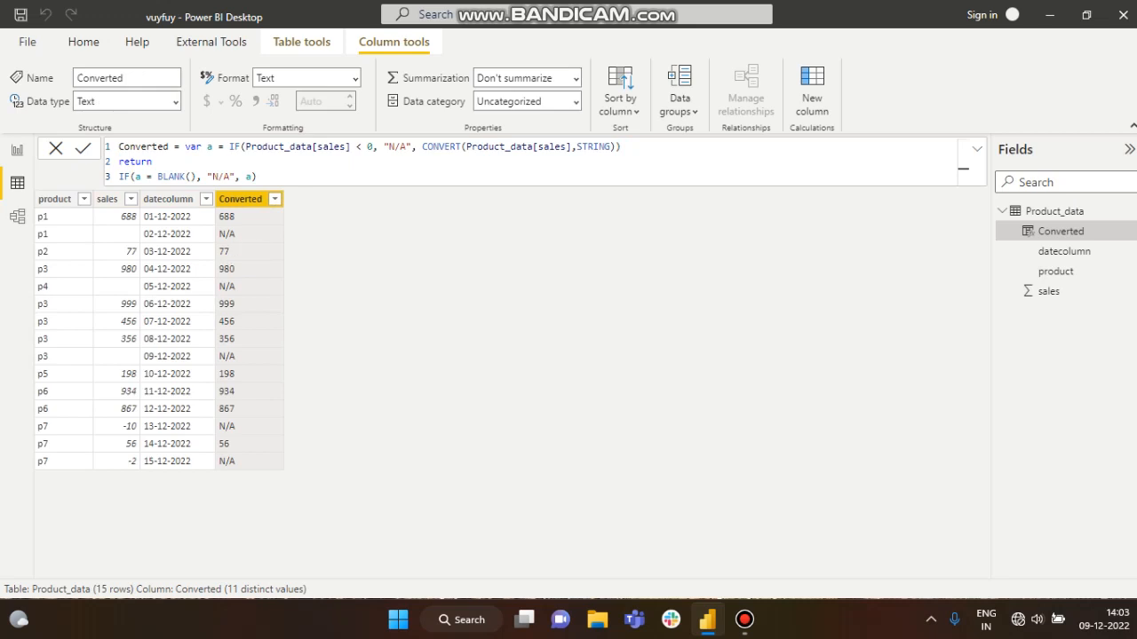
- Compare the sales and Converted values, and review the negative-value condition, text conversion and blank check in the Converted formula
click(116, 286)
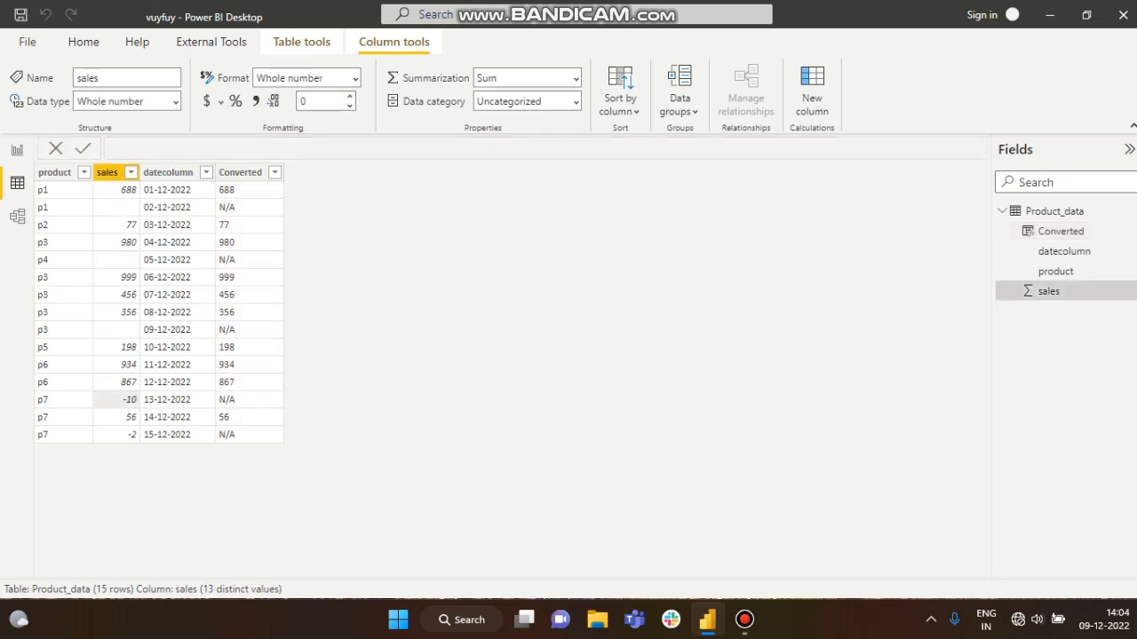
click(244, 399)
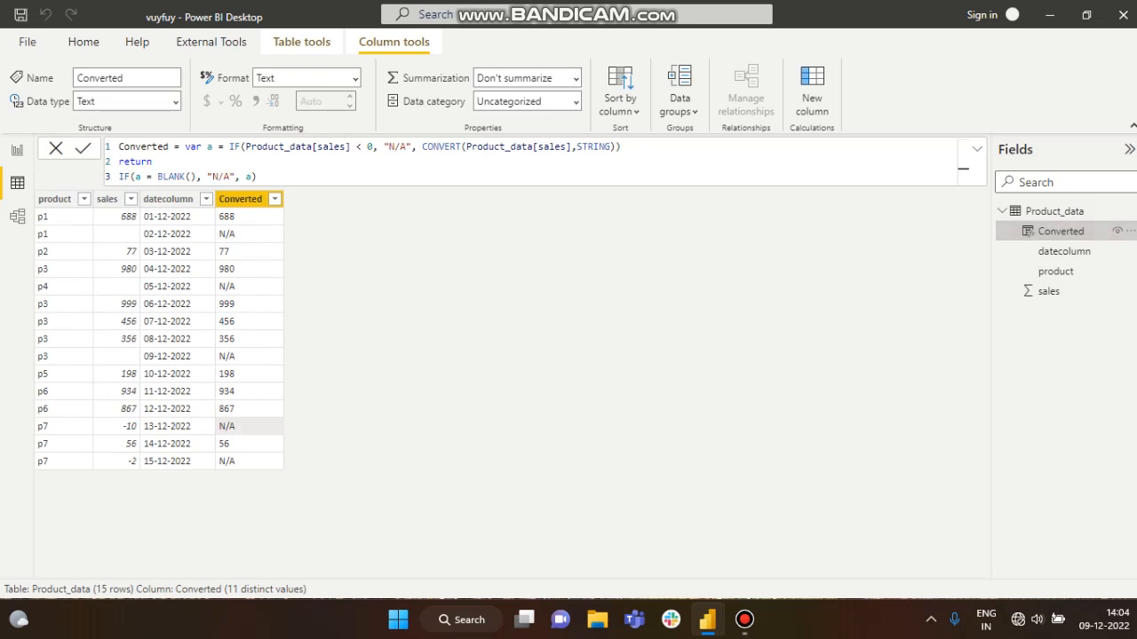
drag(378, 147, 229, 146)
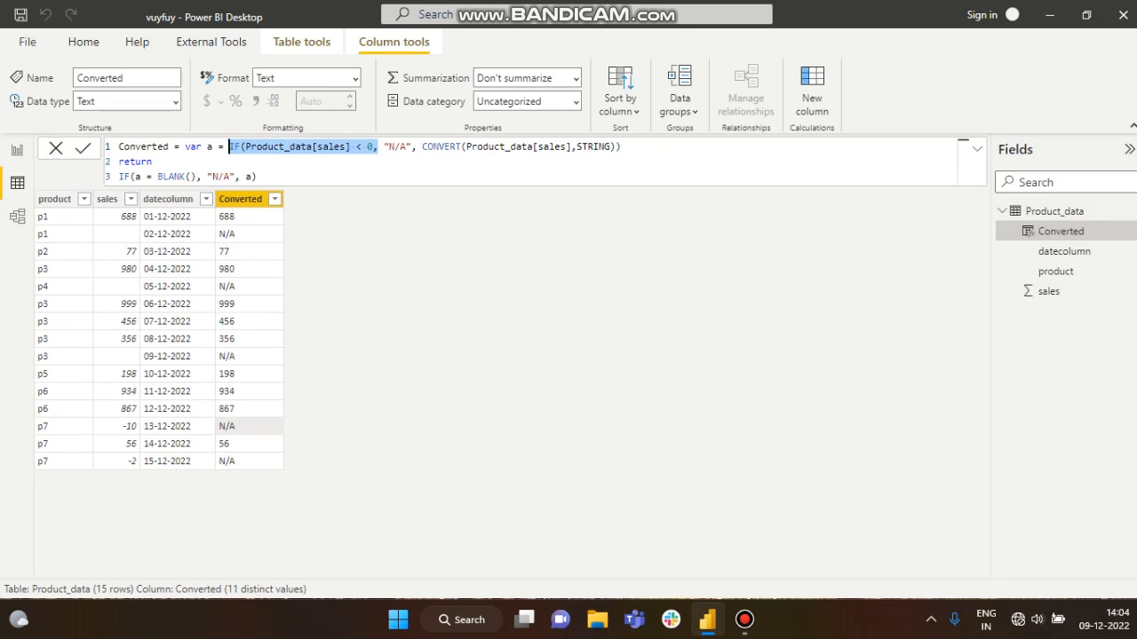
click(153, 162)
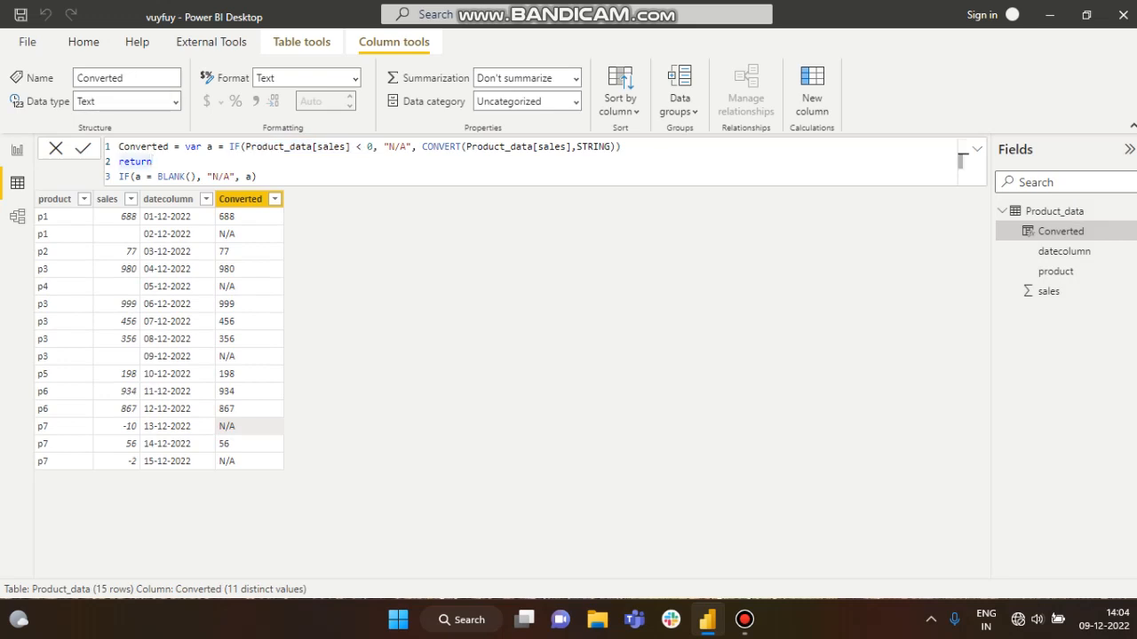
drag(622, 146, 380, 146)
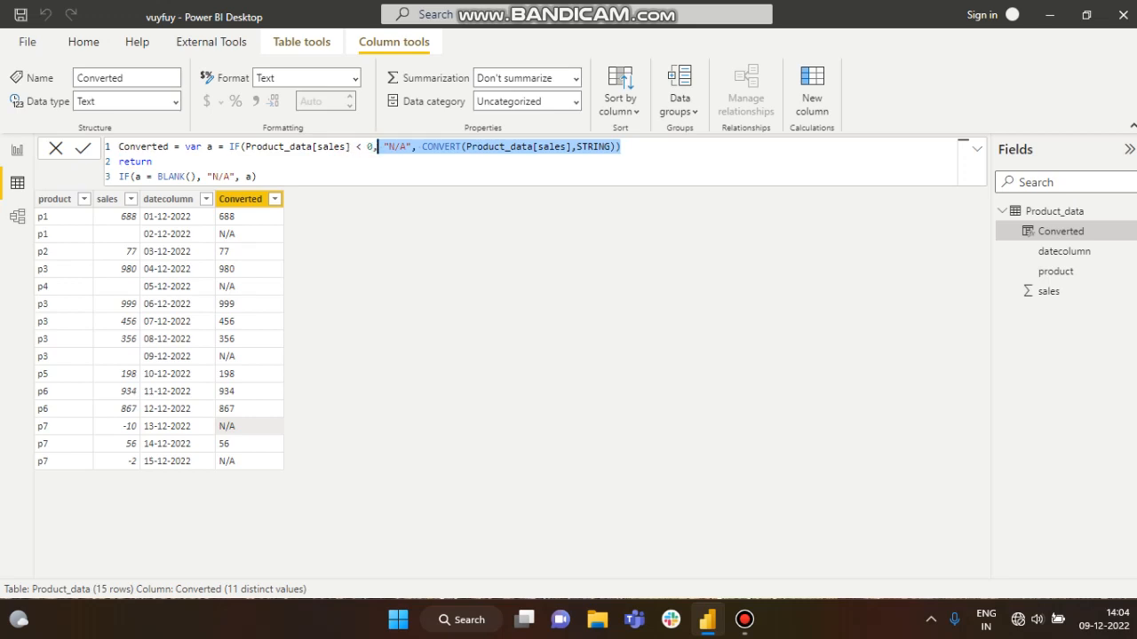
click(422, 147)
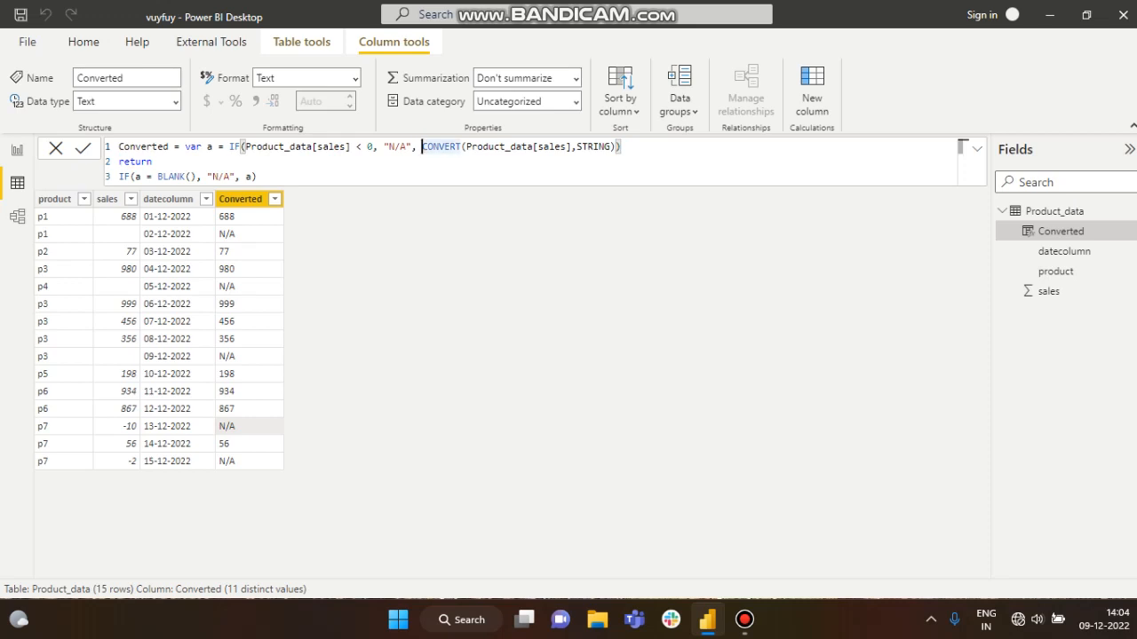
drag(197, 176, 158, 176)
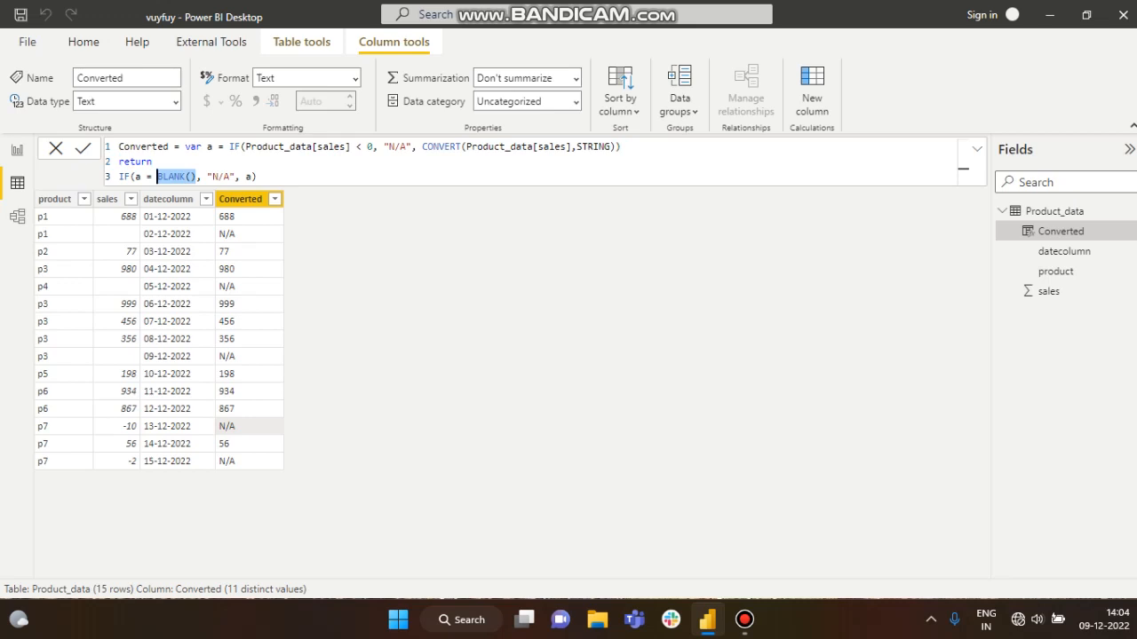
drag(236, 177, 197, 177)
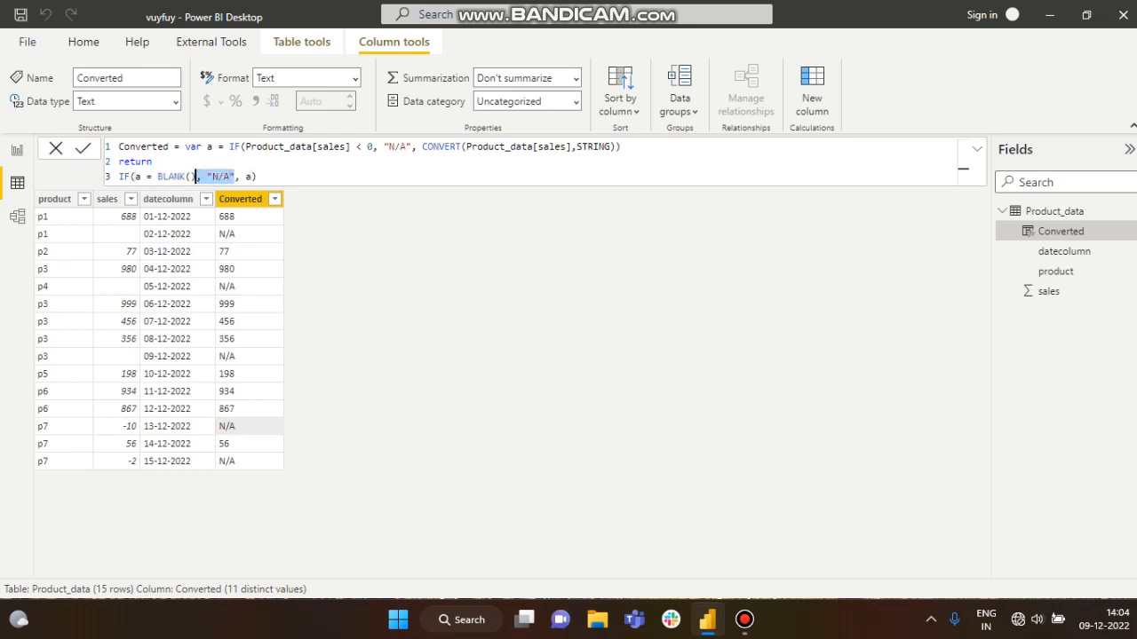
click(255, 176)
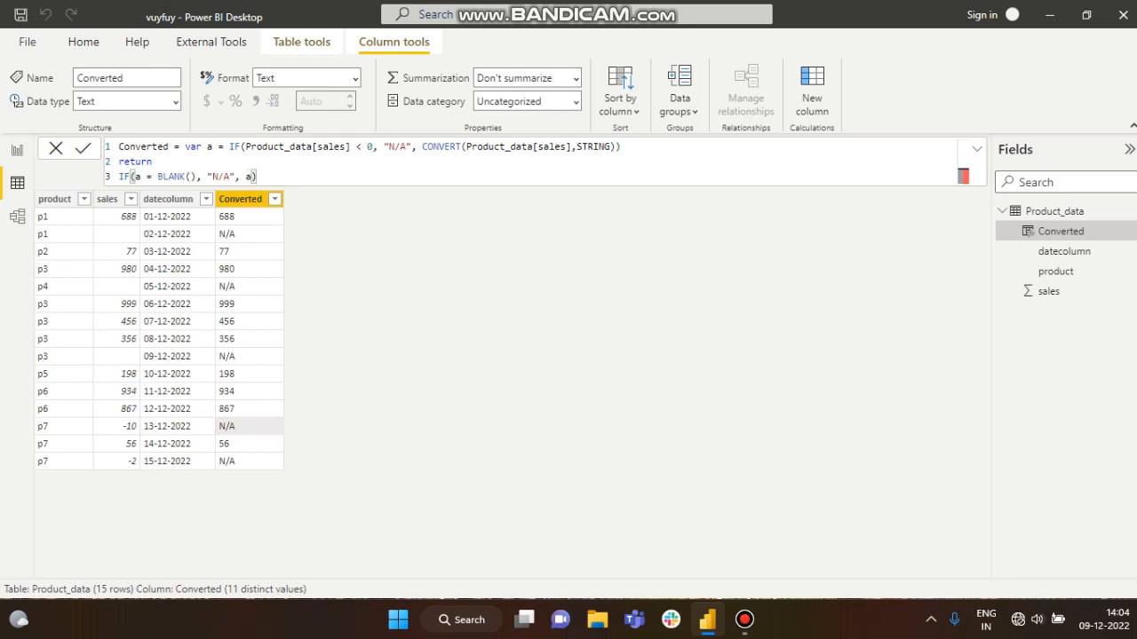